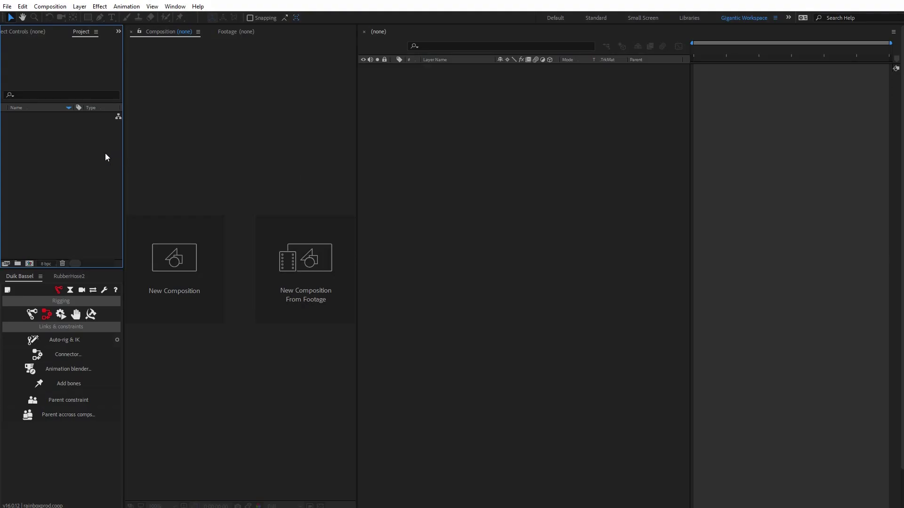
Step: Import the Fighter Layers file into the project as a Composition
right_click(72, 153)
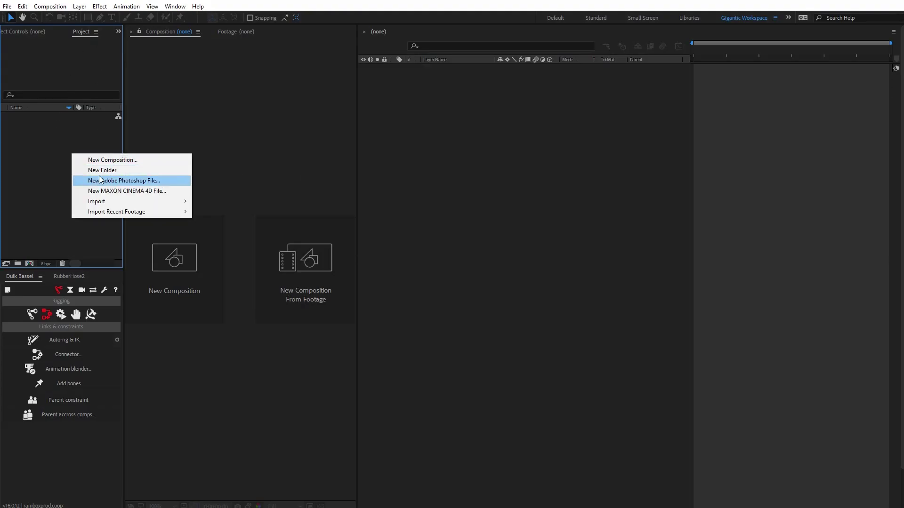
mouse_move(188, 203)
left_click(301, 203)
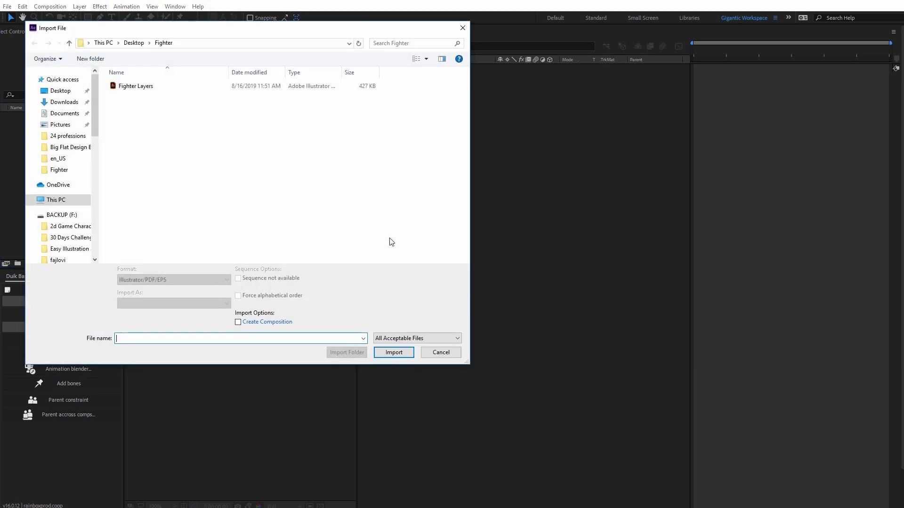
left_click(138, 89)
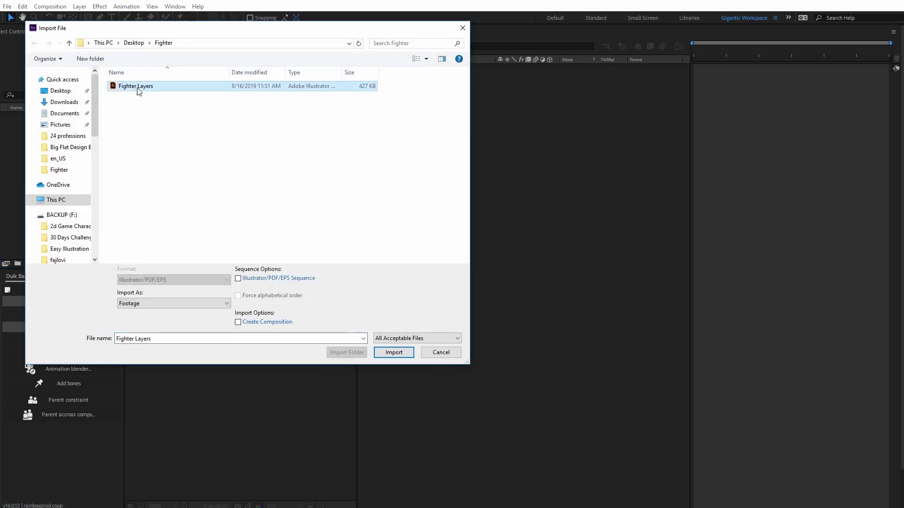
left_click(394, 353)
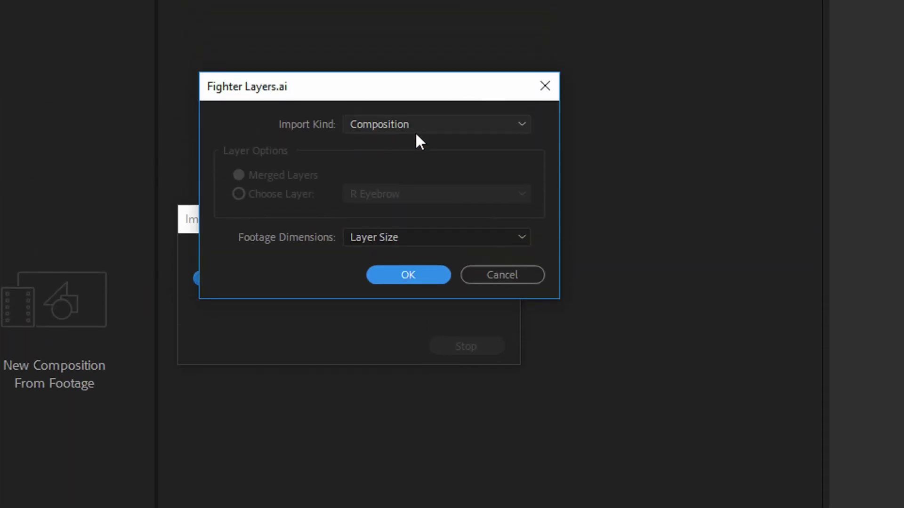
left_click(400, 277)
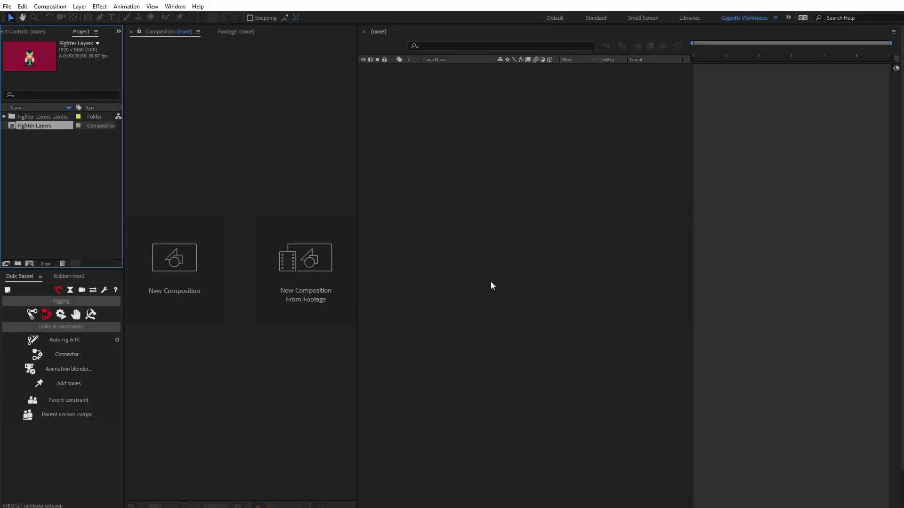
Step: Open the Fighter Layers comp and label the head layers, R Eyebrow through Ears, Red
double_click(44, 127)
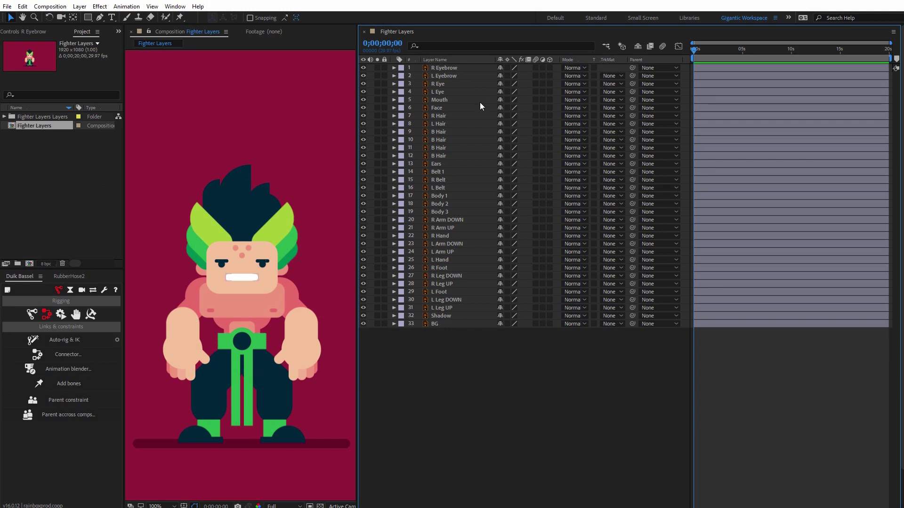
left_click(447, 66)
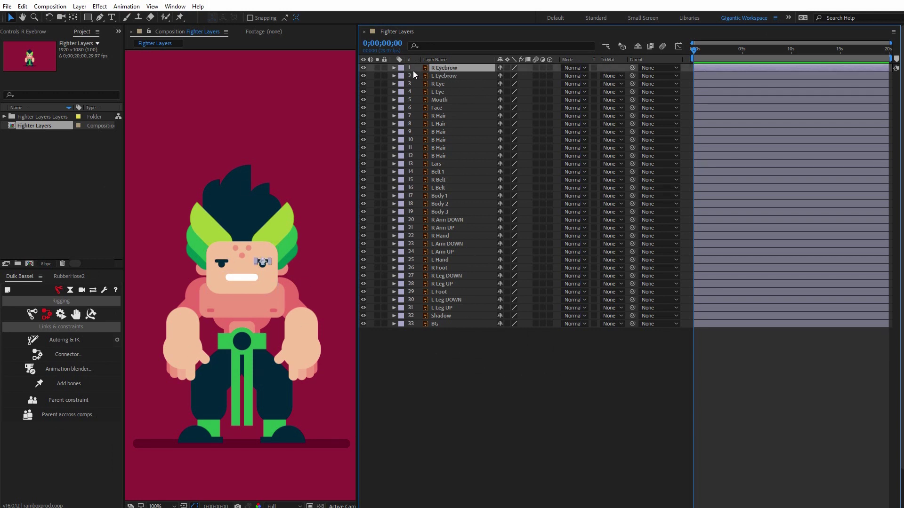
left_click(439, 162, "shift")
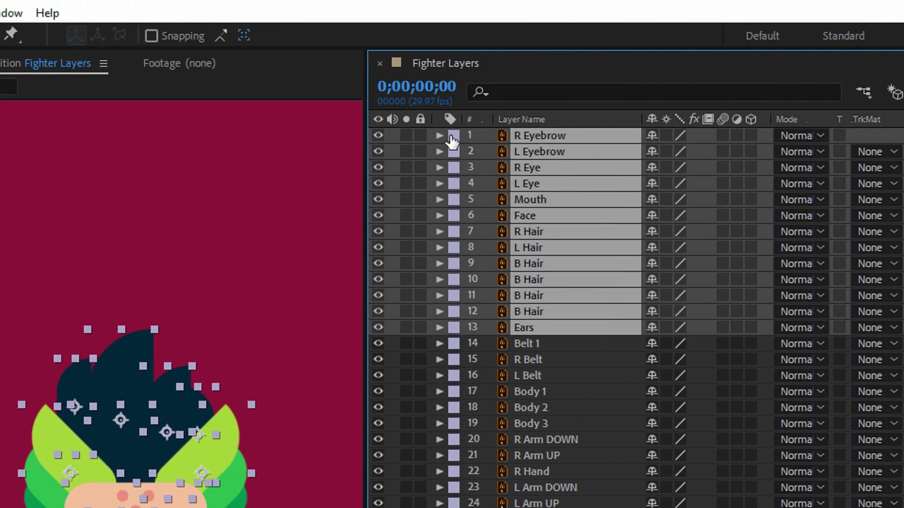
left_click(447, 132)
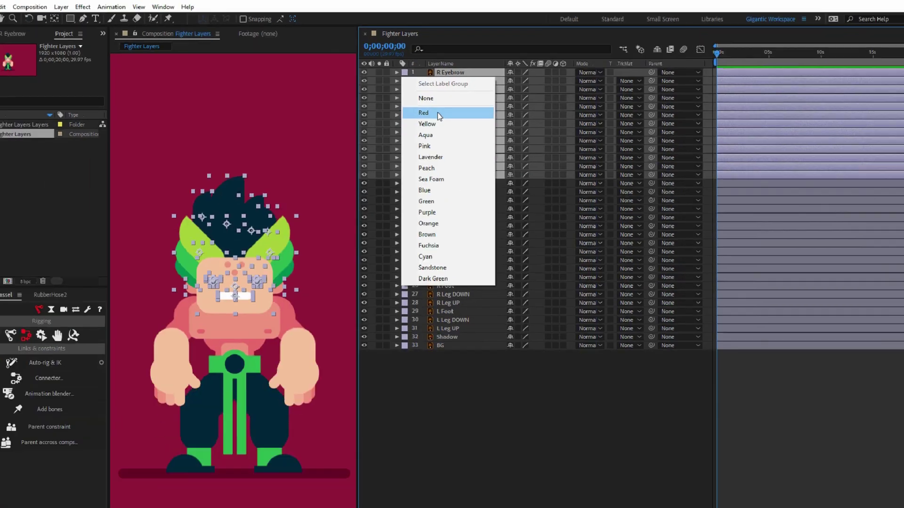
left_click(539, 212)
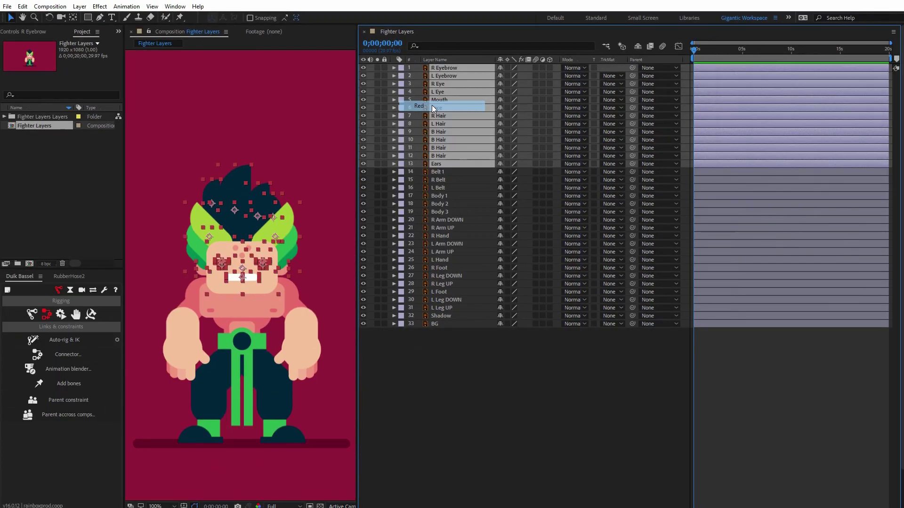
Step: Give the three belt layers an Orange label
left_click(442, 172)
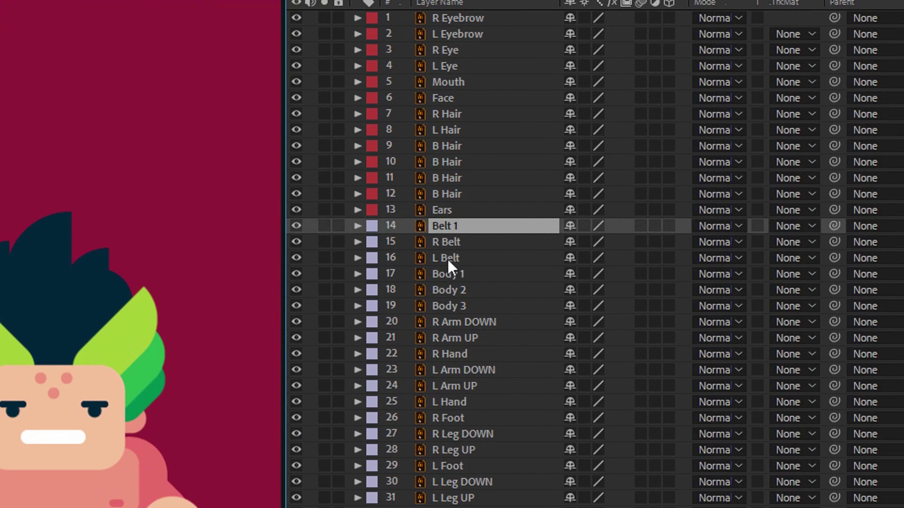
left_click(448, 258, "shift")
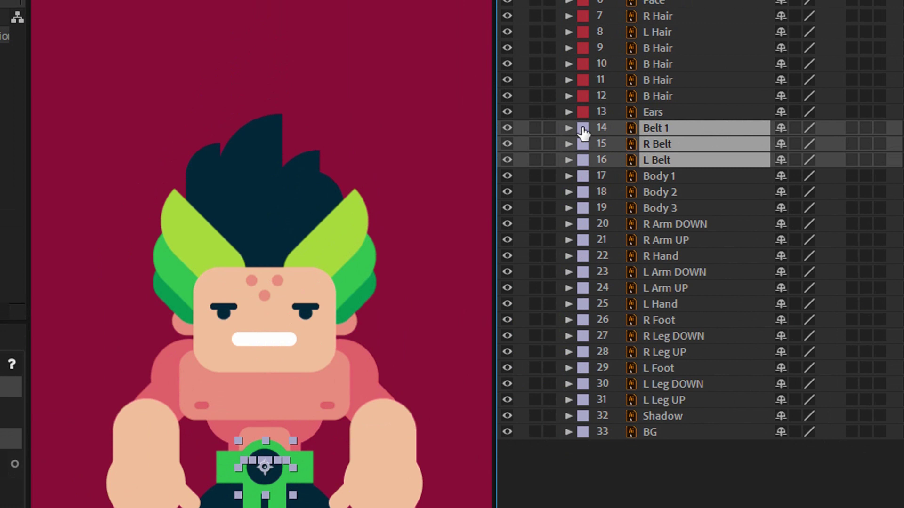
left_click(601, 51)
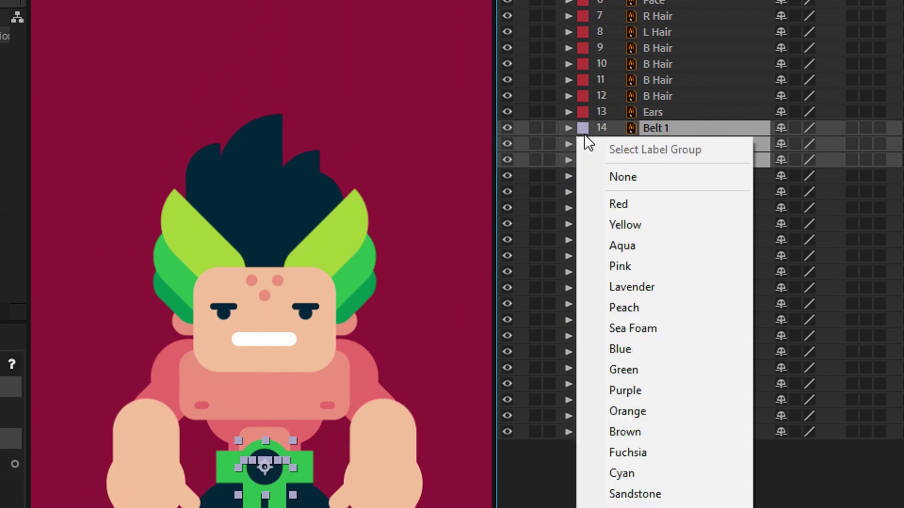
left_click(646, 398)
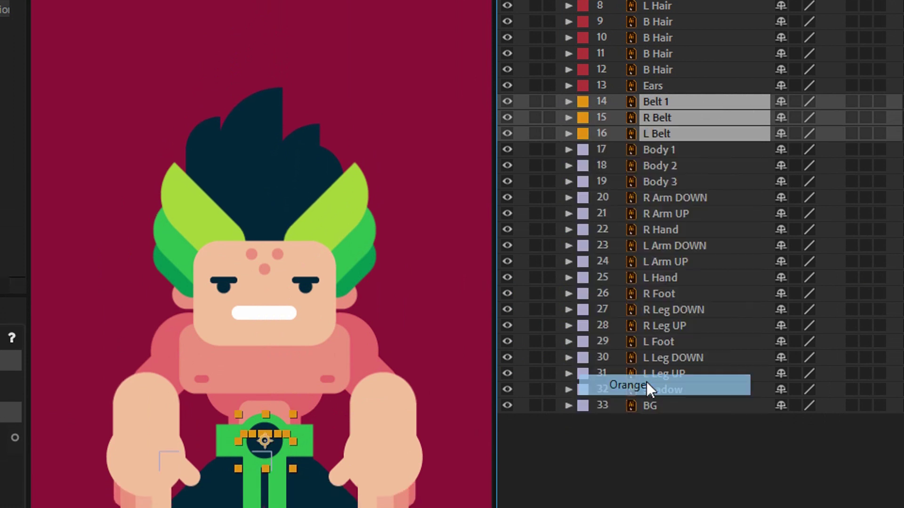
Step: Give Body 1, Body 2 and Body 3 a Yellow label
left_click(656, 152)
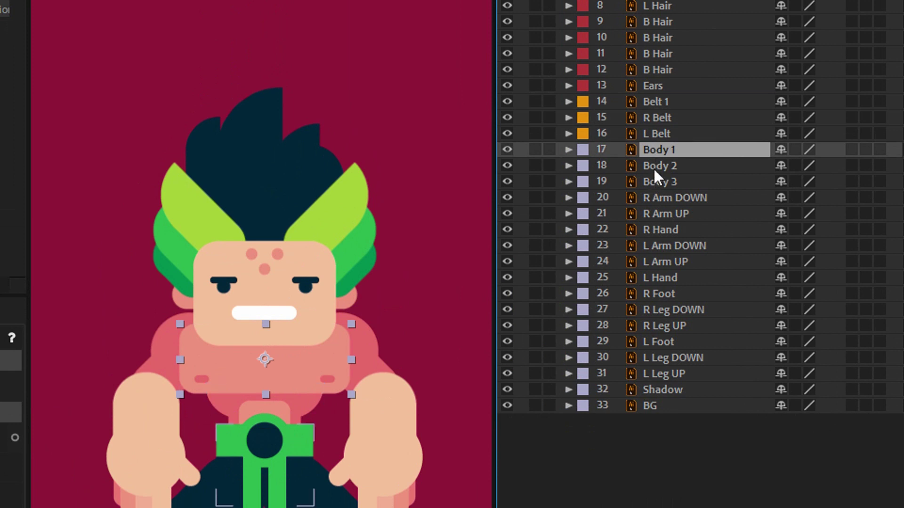
left_click(654, 169, "shift")
left_click(656, 182, "shift")
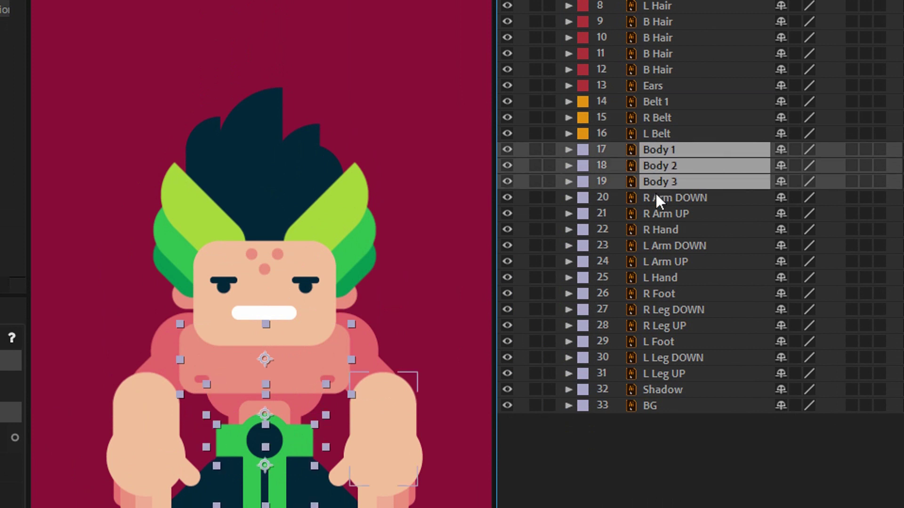
left_click(584, 150)
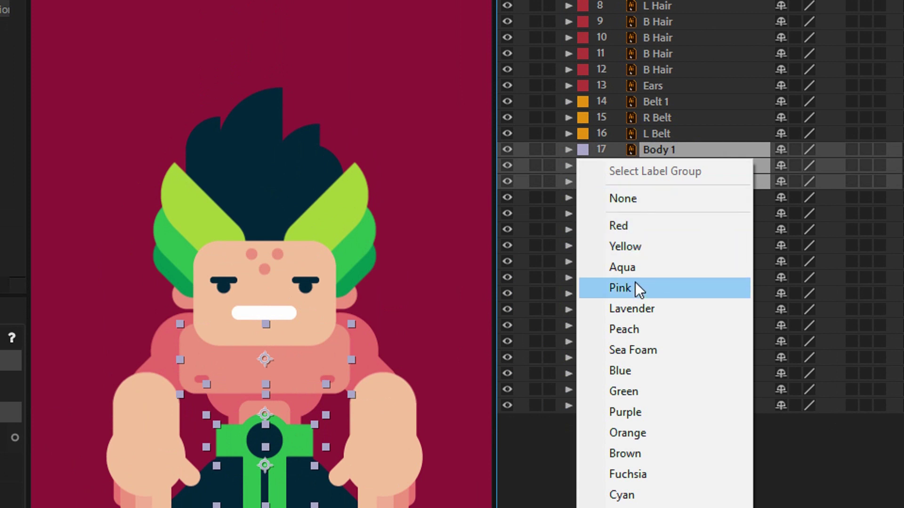
left_click(637, 247)
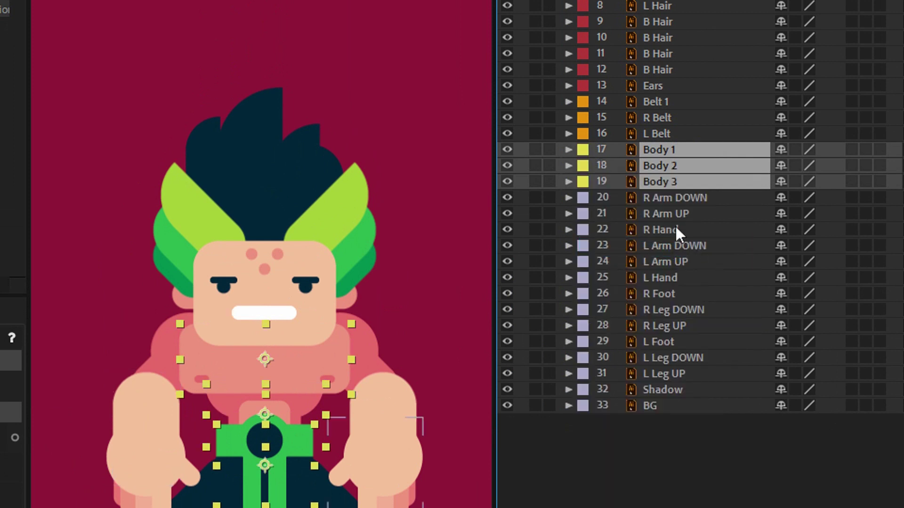
Step: Label the arm, hand and foot layers from R Arm DOWN through R Leg DOWN Green
left_click(665, 199)
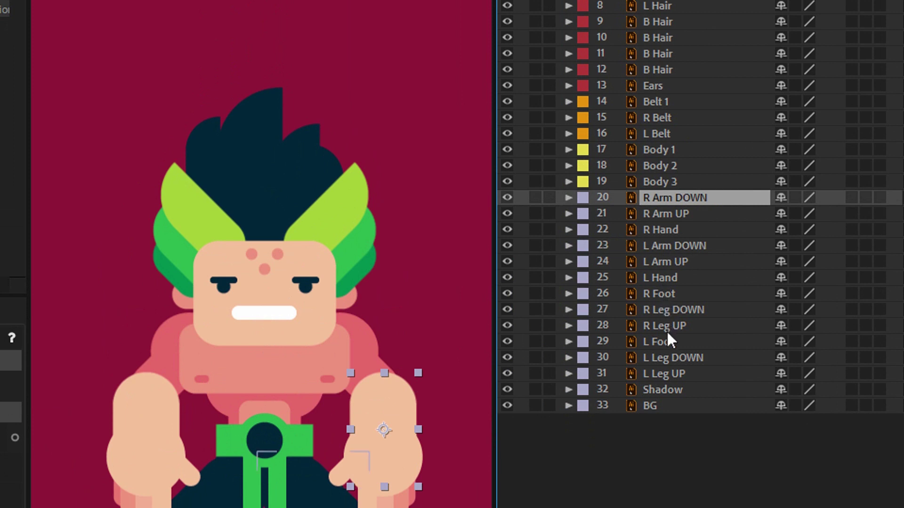
left_click(666, 308, "shift")
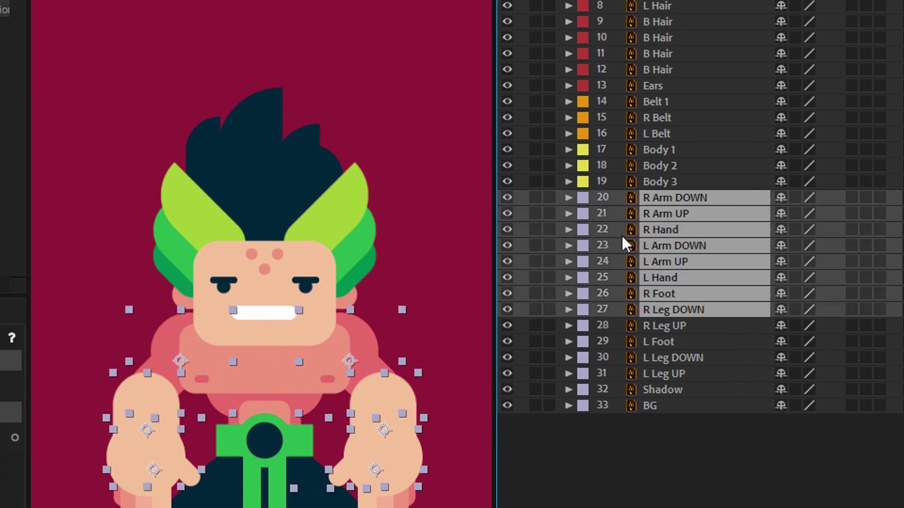
left_click(583, 198)
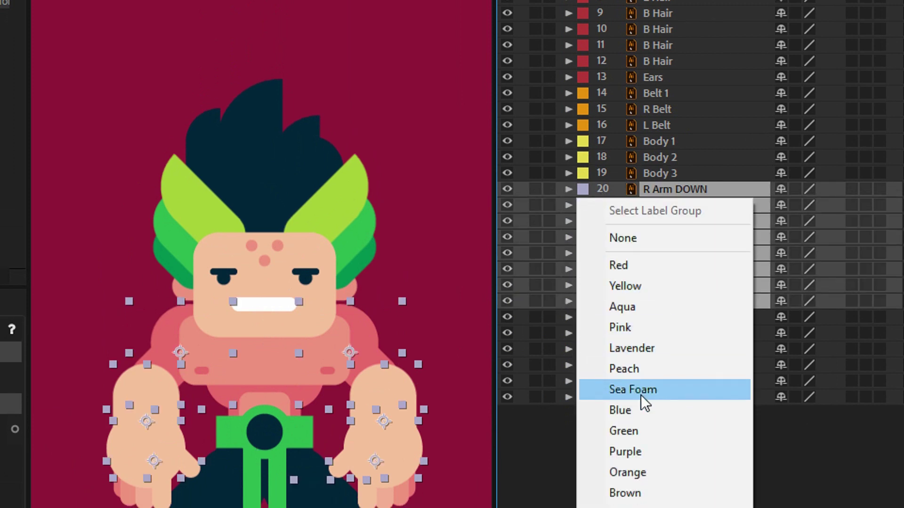
left_click(631, 426)
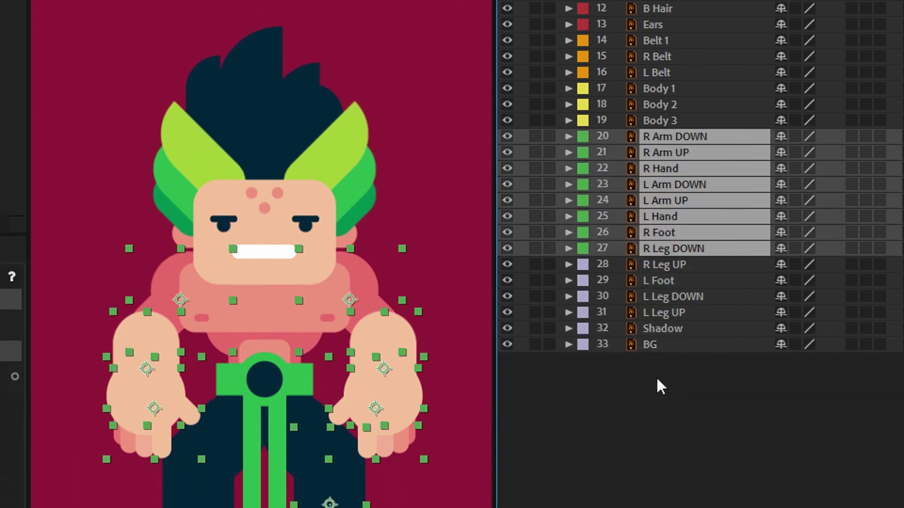
Step: Label the leg layers, R Leg UP through L Leg UP, Blue
left_click(656, 264)
left_click(659, 315, "shift")
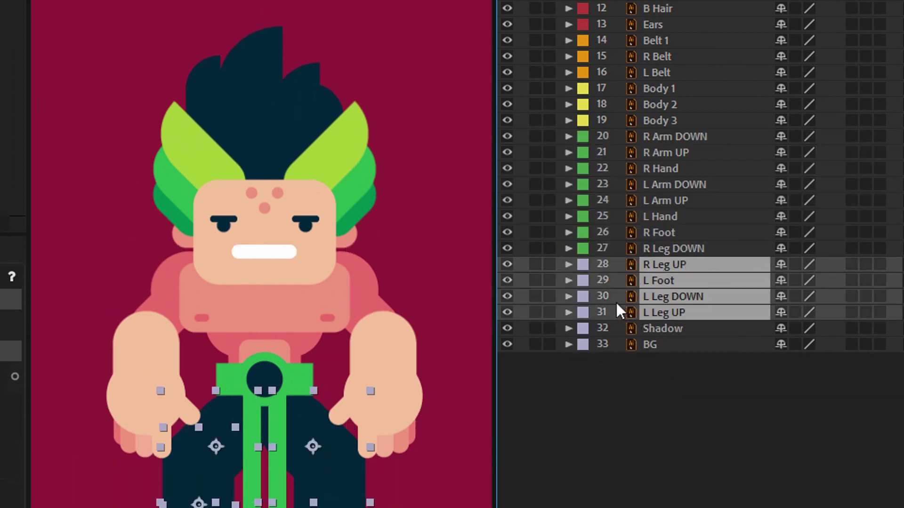
left_click(584, 265)
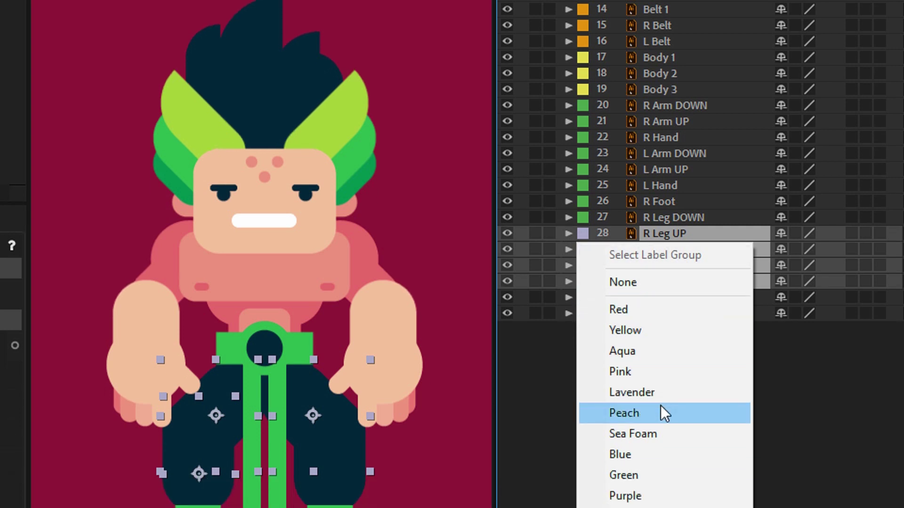
left_click(640, 388)
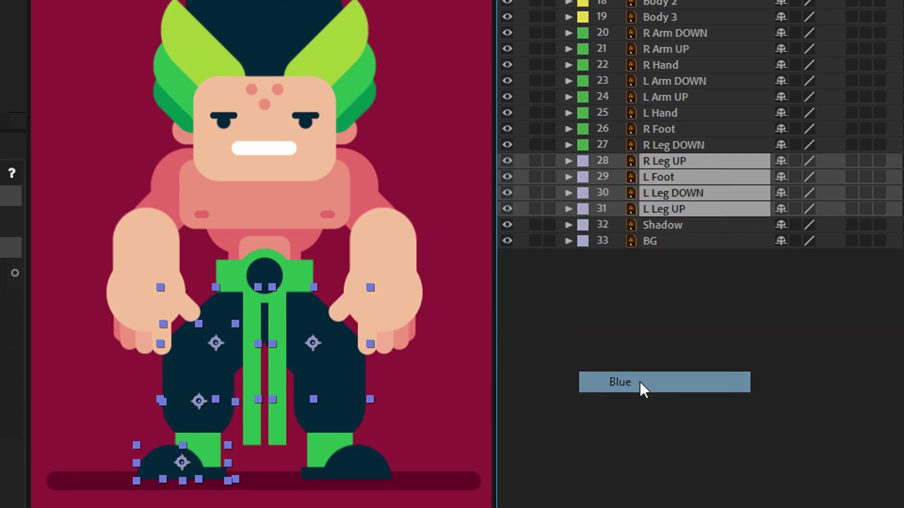
left_click(657, 230)
Step: Label the Shadow and BG layers Purple, then deselect them
left_click(651, 240, "shift")
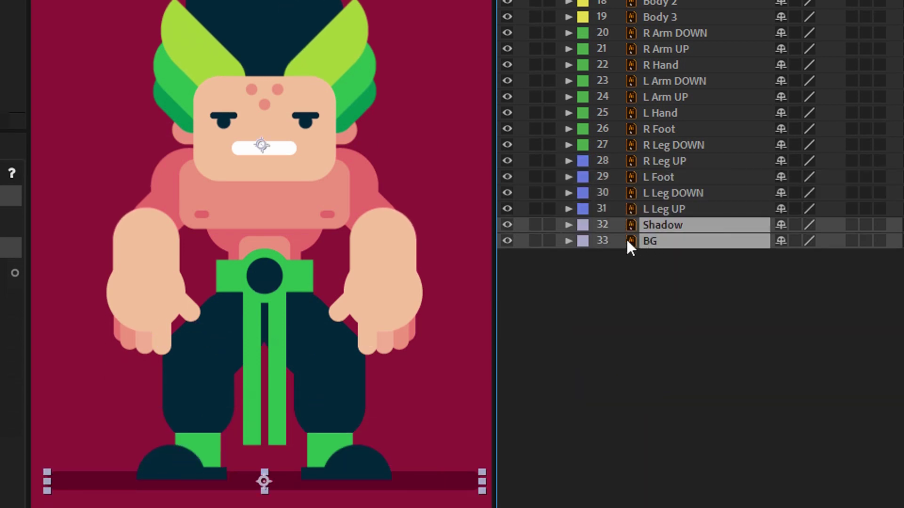
left_click(586, 230)
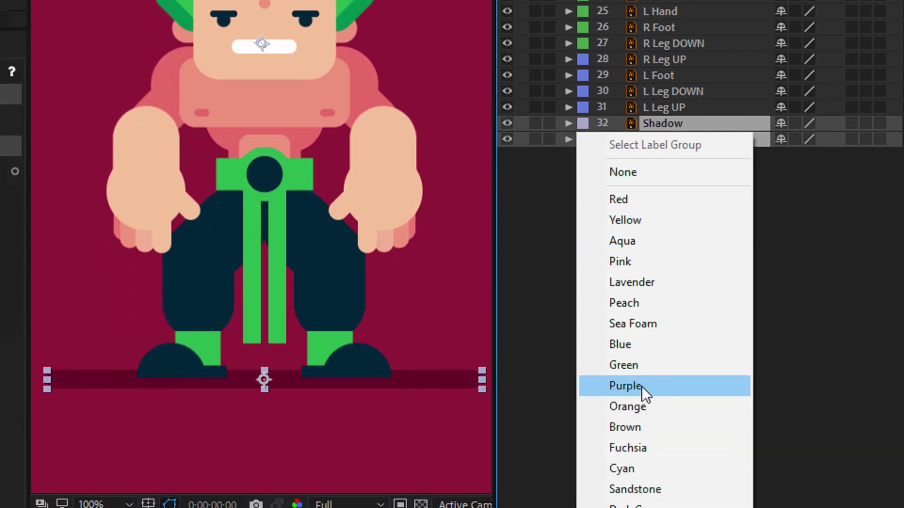
left_click(625, 387)
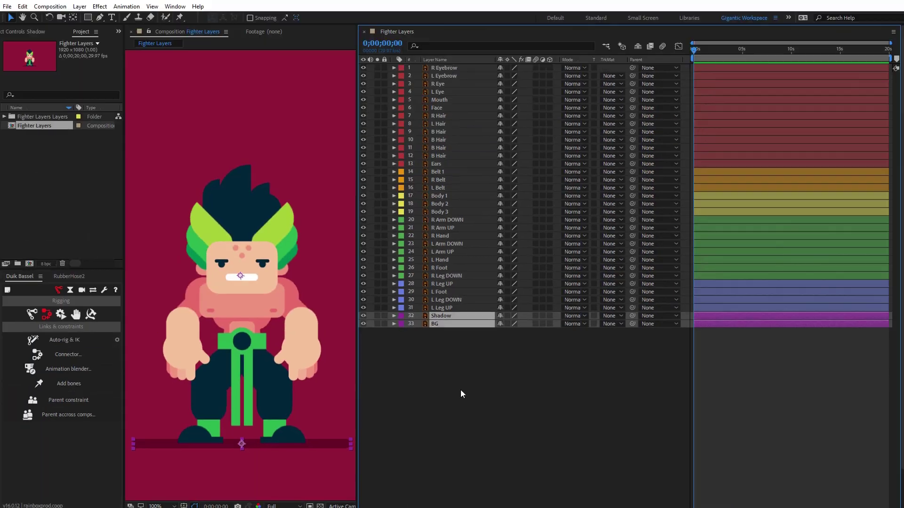
left_click(687, 283)
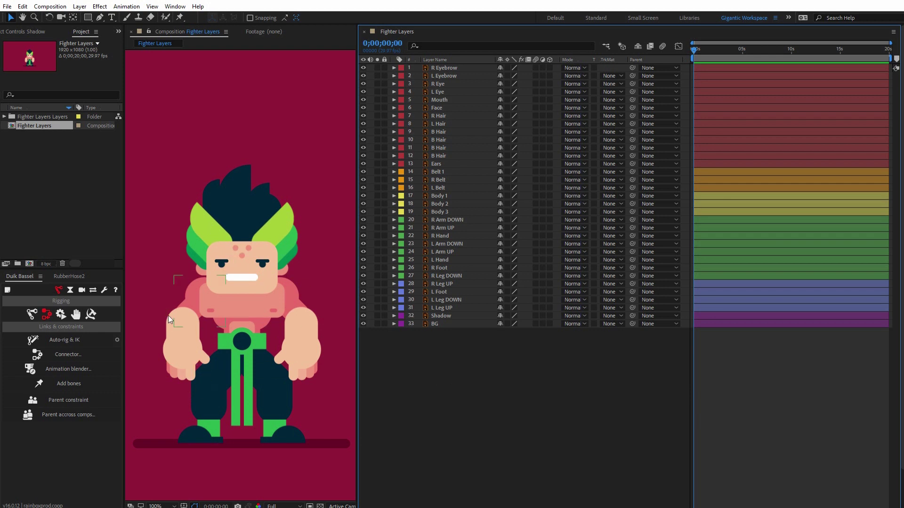
Step: Parent the eyebrow, eye, mouth, hair and ear layers to Face, then drag Face to test
left_click(447, 70)
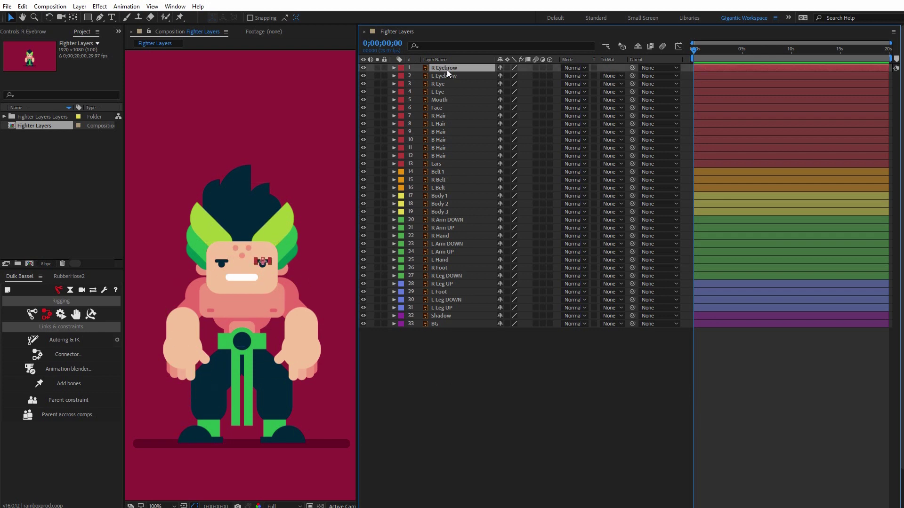
left_click(436, 165, "shift")
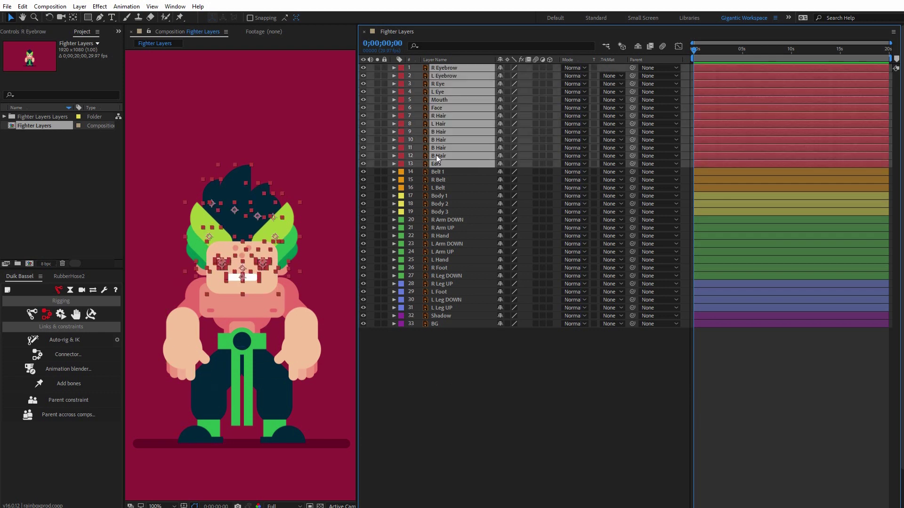
left_click(438, 108, "ctrl")
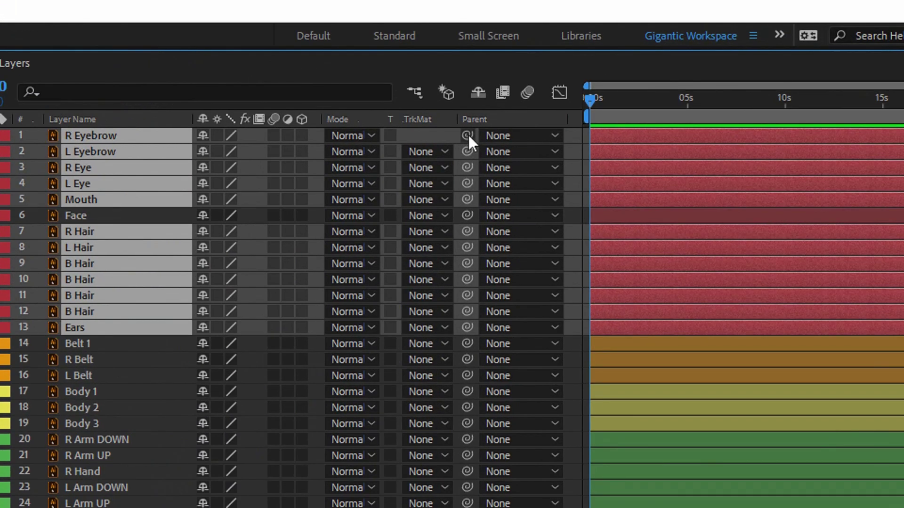
left_click_drag(468, 135, 76, 217)
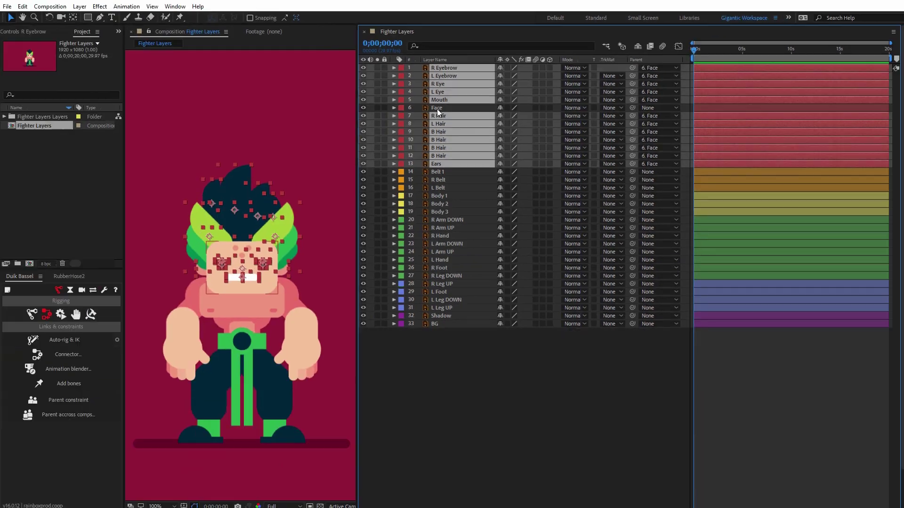
left_click(188, 216)
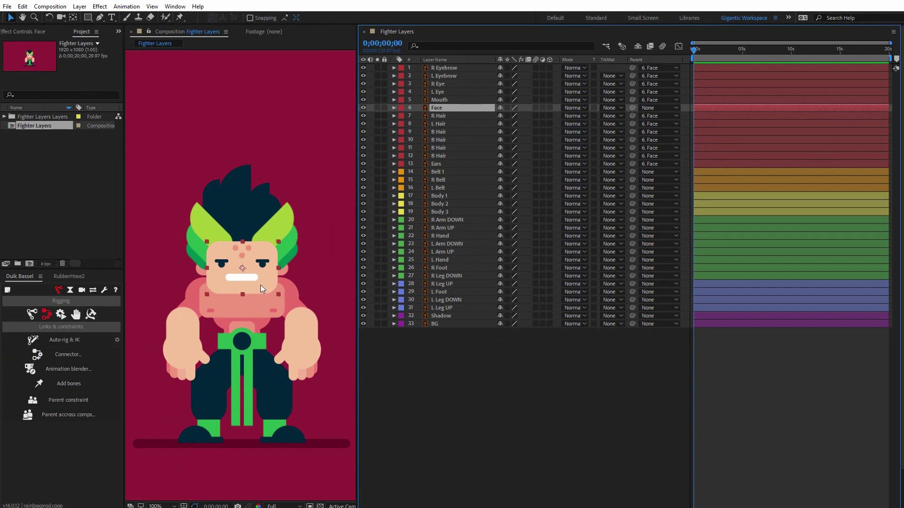
left_click_drag(257, 285, 230, 240)
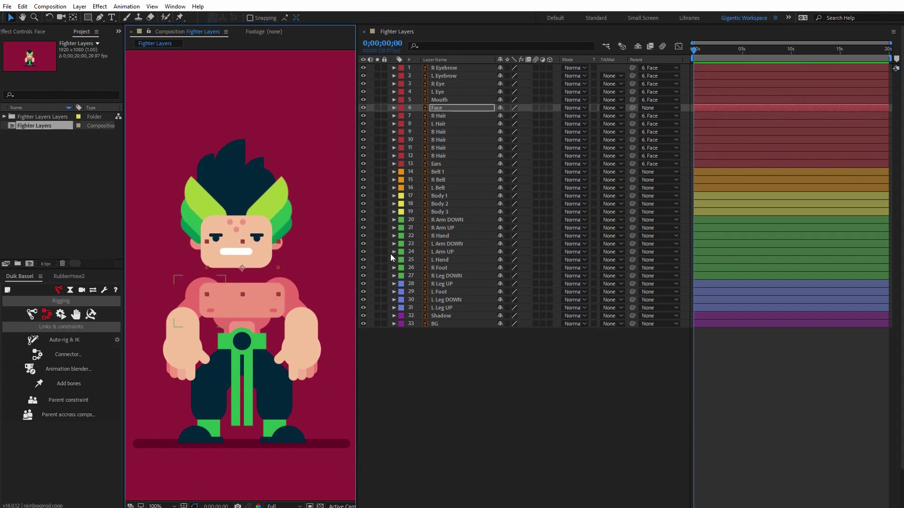
Step: Undo the test move and parent R Belt and L Belt to Belt 1
key("ctrl+z")
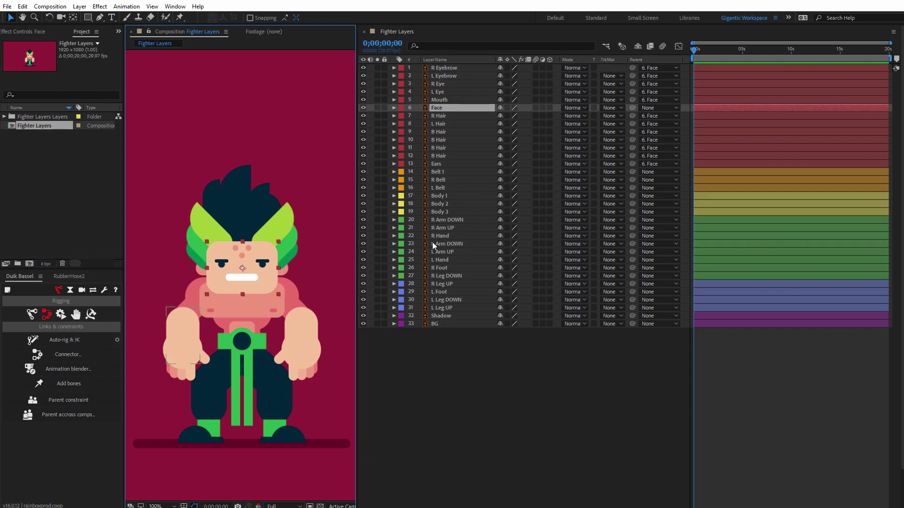
left_click(438, 172)
left_click(438, 181)
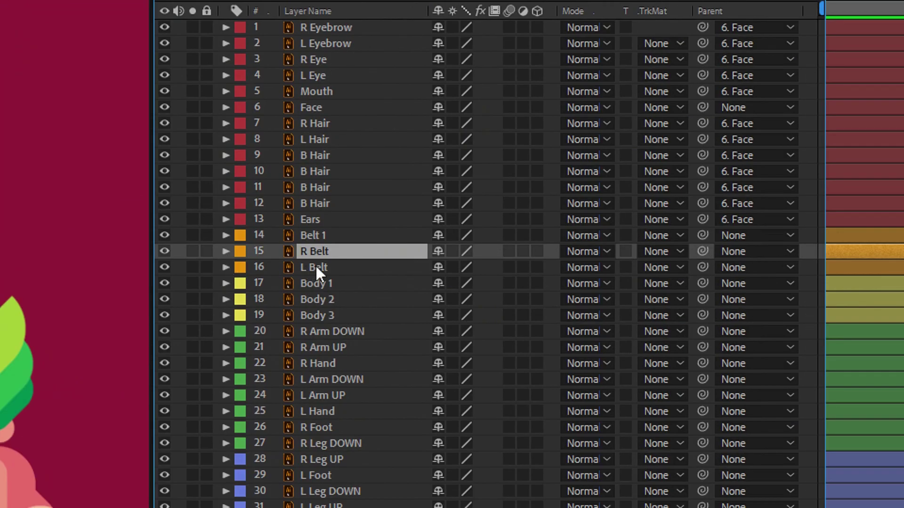
left_click(312, 270, "ctrl")
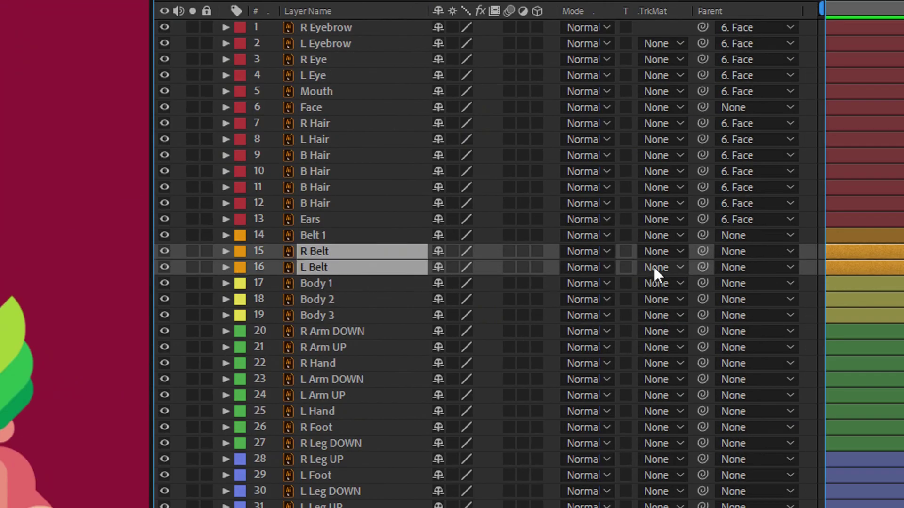
left_click_drag(704, 255, 310, 232)
Step: Parent Belt 1 to Body 1 and drag the body to check the belt follows
left_click(314, 236)
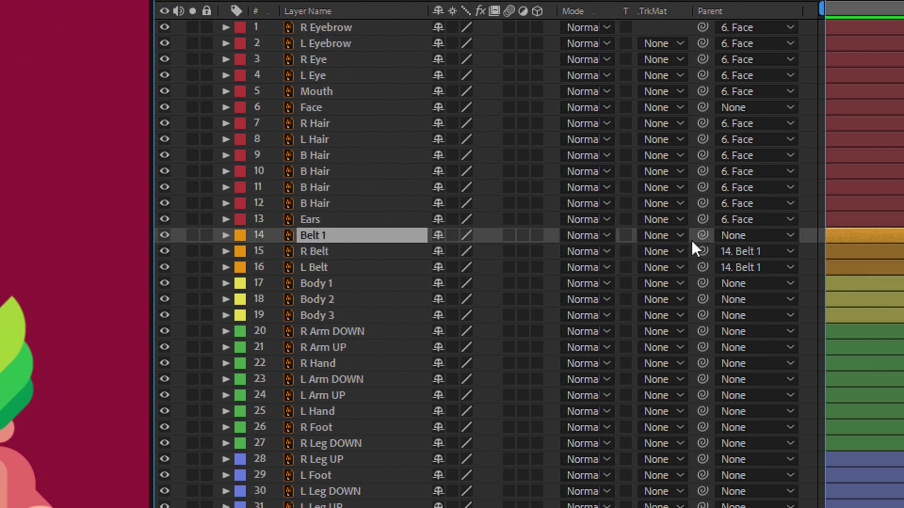
left_click_drag(703, 234, 320, 279)
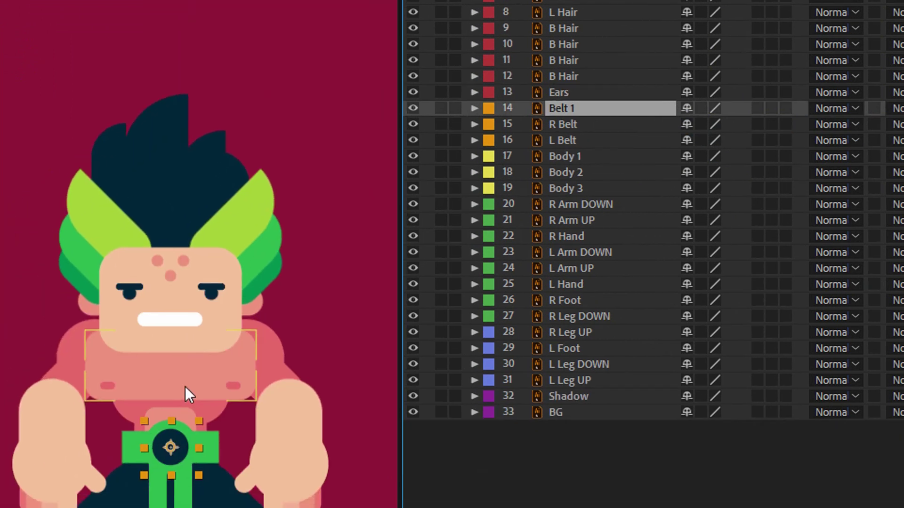
left_click(185, 385)
left_click_drag(185, 389, 214, 336)
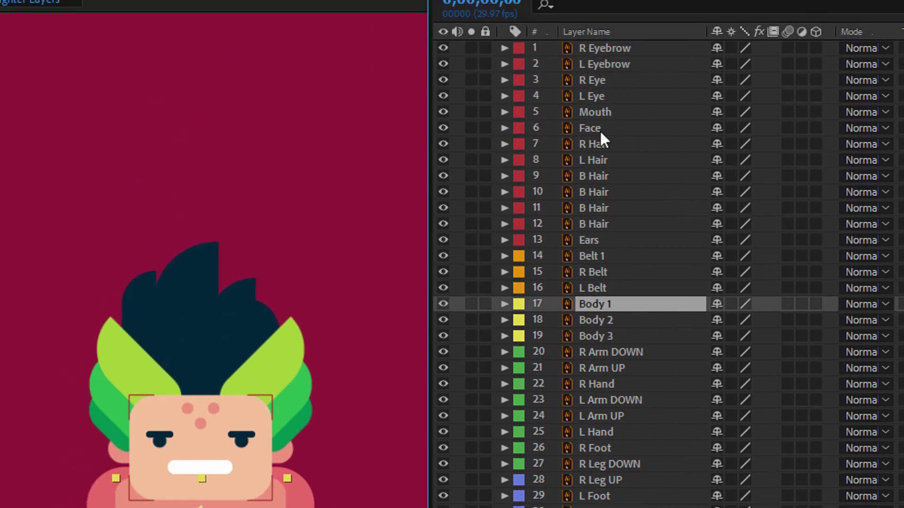
Step: Parent Face to Body 1 and drag the body to confirm the face follows
left_click(604, 130)
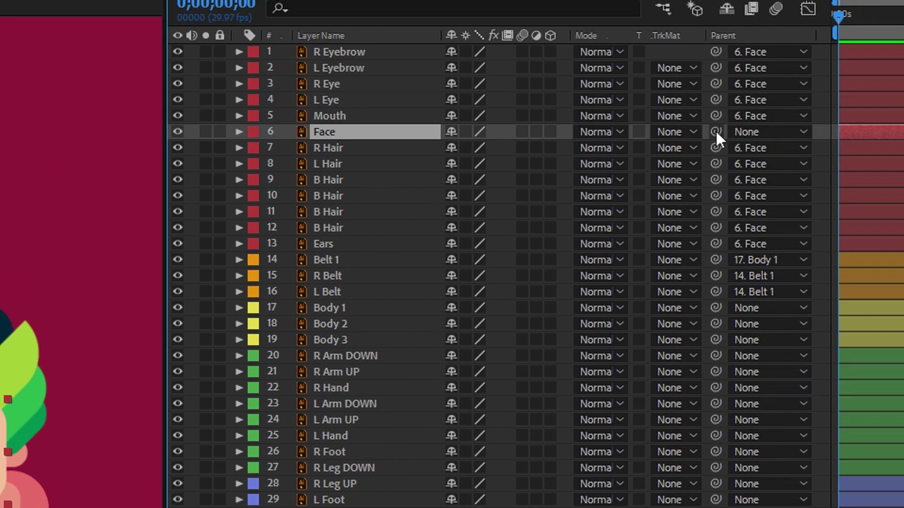
left_click_drag(715, 131, 325, 308)
left_click(226, 355)
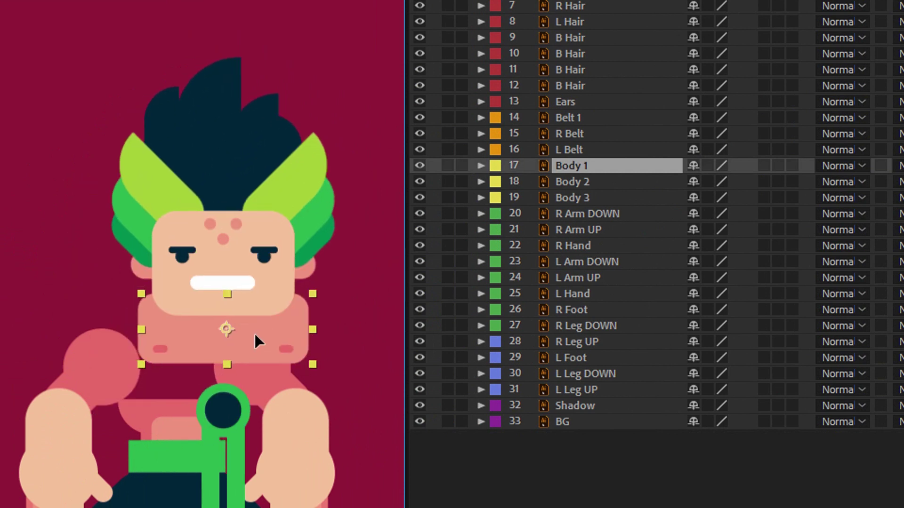
left_click_drag(255, 335, 205, 381)
Step: Parent Body 2 and Body 3 to Body 1
left_click(575, 183)
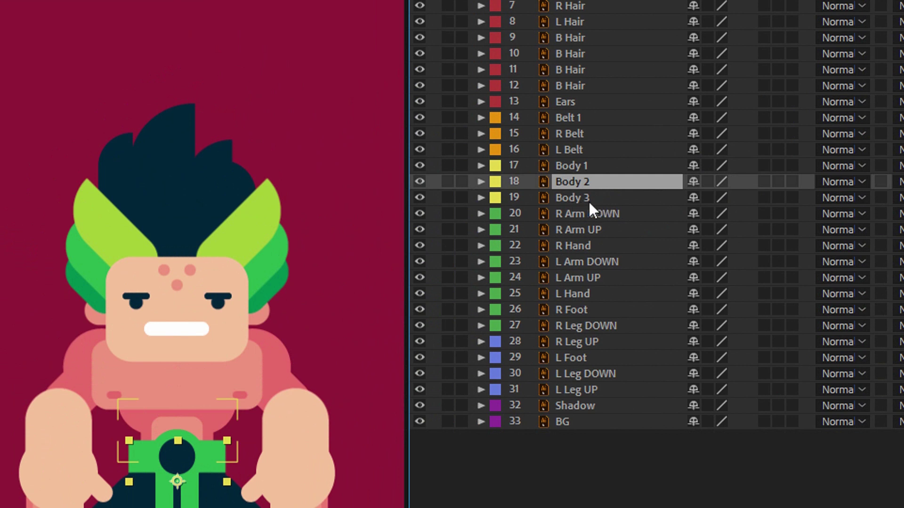
left_click(589, 202, "shift")
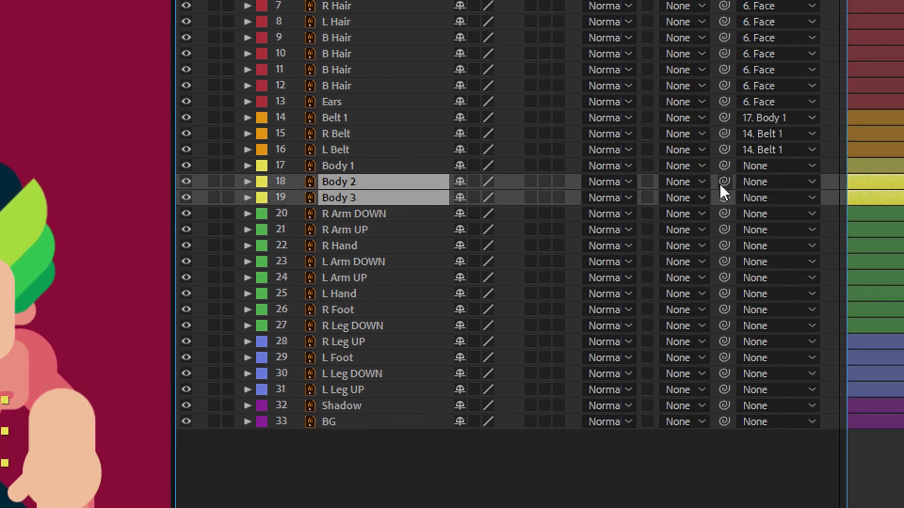
left_click_drag(720, 185, 318, 163)
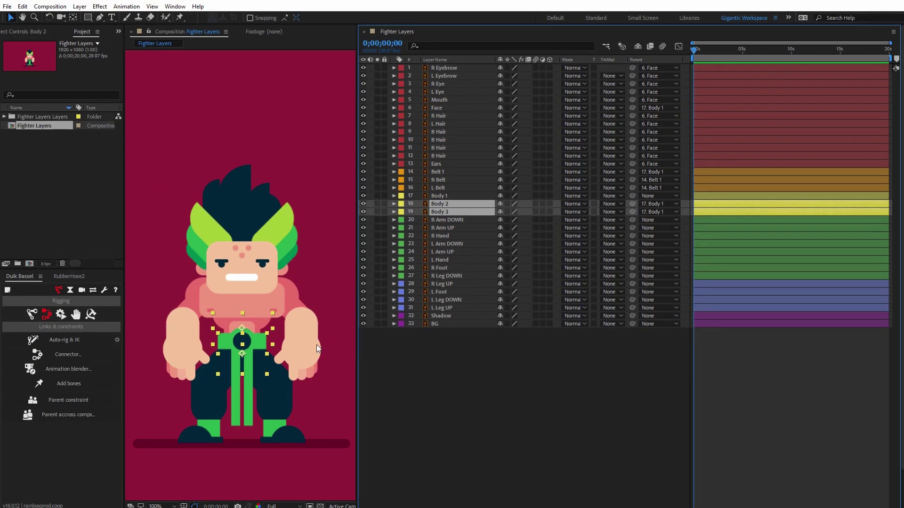
Step: Chain the right arm: R Hand to R Arm DOWN, R Arm DOWN to R Arm UP, R Arm UP to Body 1
left_click(291, 369)
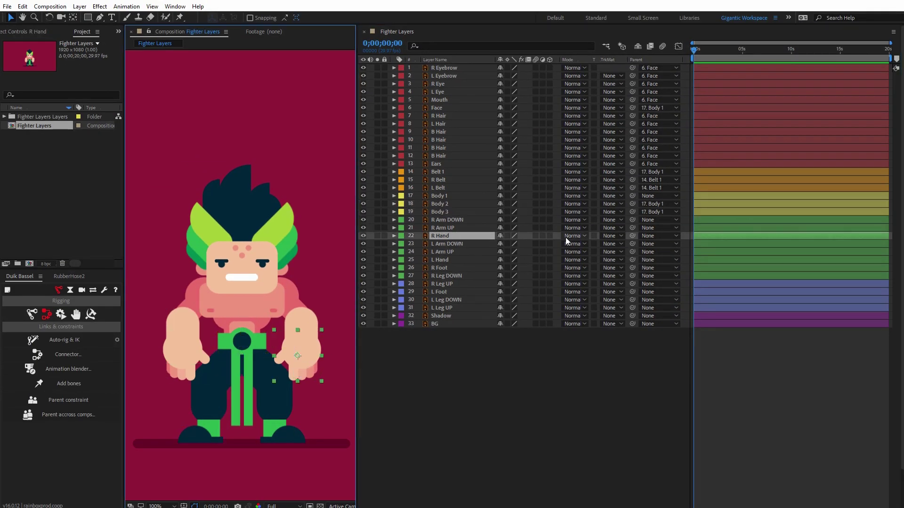
left_click_drag(632, 236, 451, 219)
left_click(451, 219)
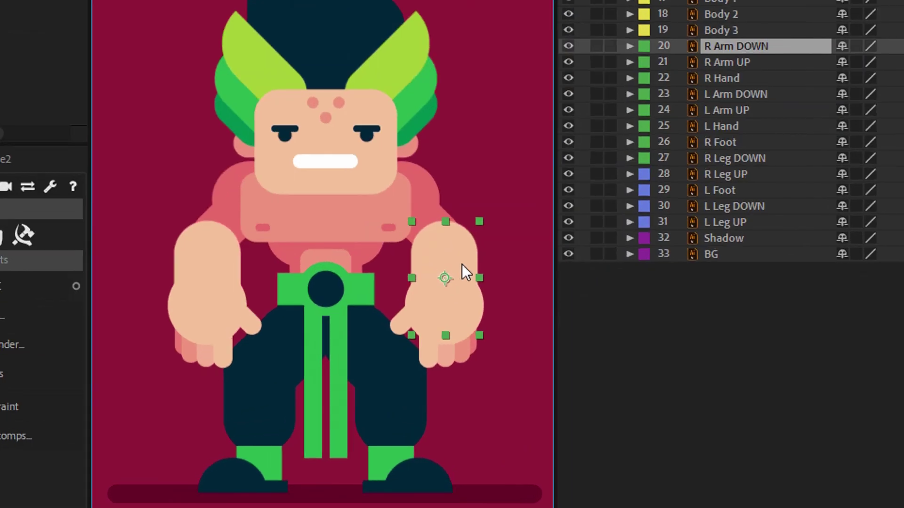
left_click_drag(311, 331, 322, 311)
key("ctrl+z")
key("ctrl+z")
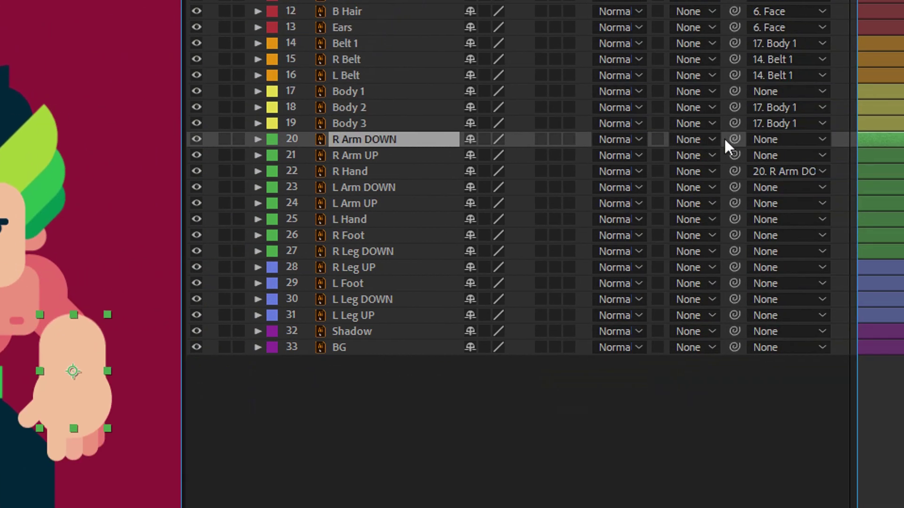
left_click_drag(749, 139, 353, 154)
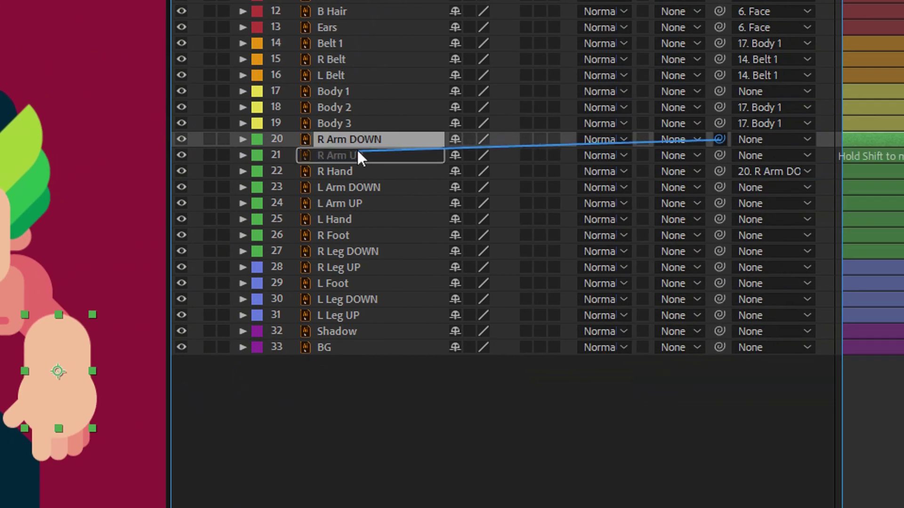
left_click(349, 158)
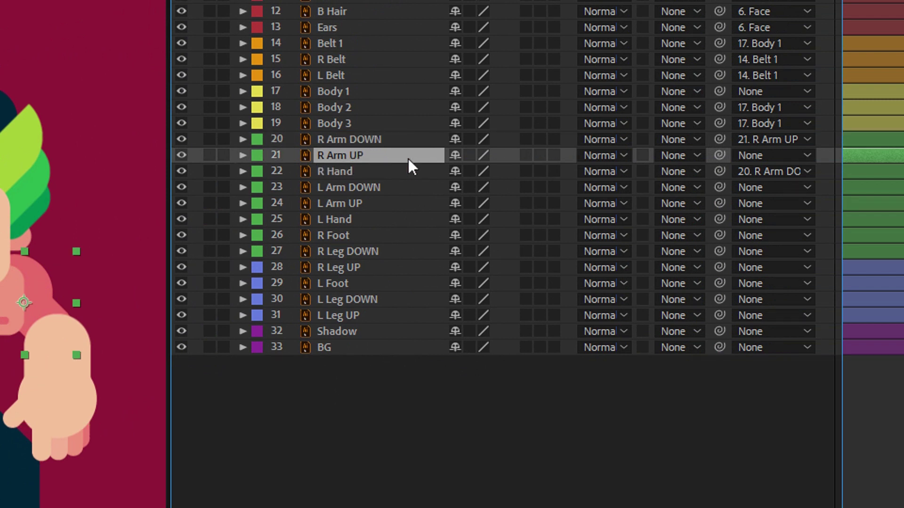
left_click_drag(719, 155, 345, 100)
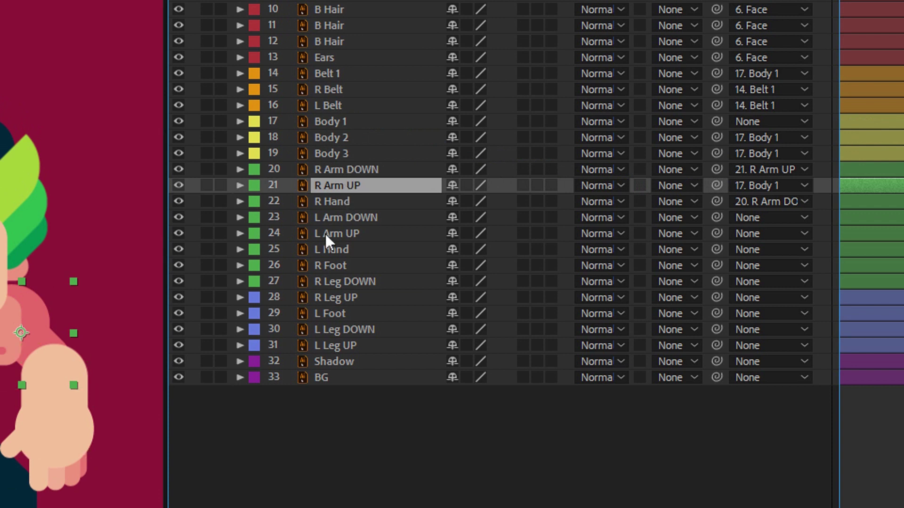
Step: Chain the left arm: L Hand to L Arm DOWN, L Arm DOWN to L Arm UP, L Arm UP to Body 1
left_click(335, 248)
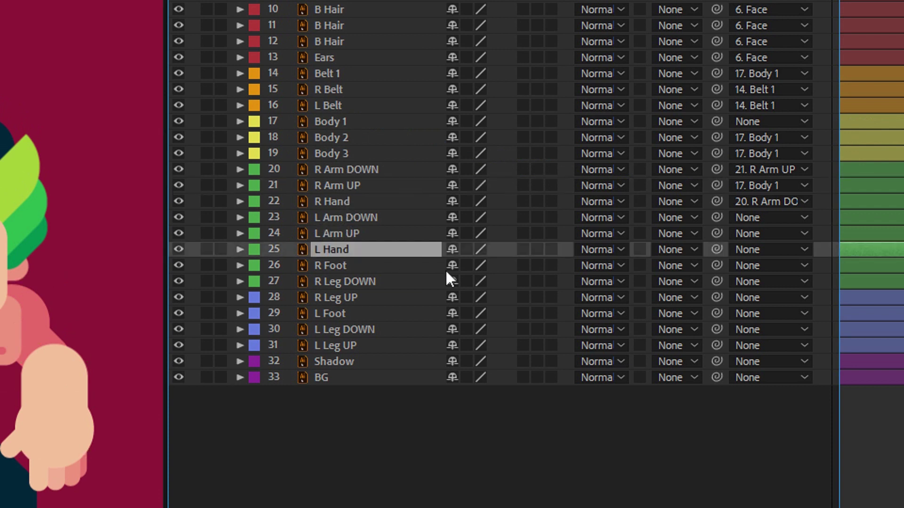
left_click_drag(700, 249, 329, 219)
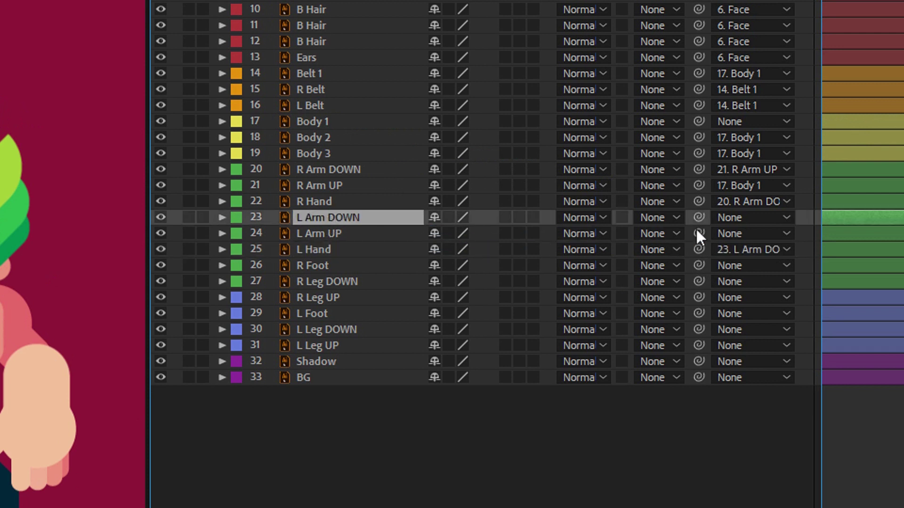
left_click_drag(697, 217, 334, 231)
left_click_drag(699, 234, 312, 127)
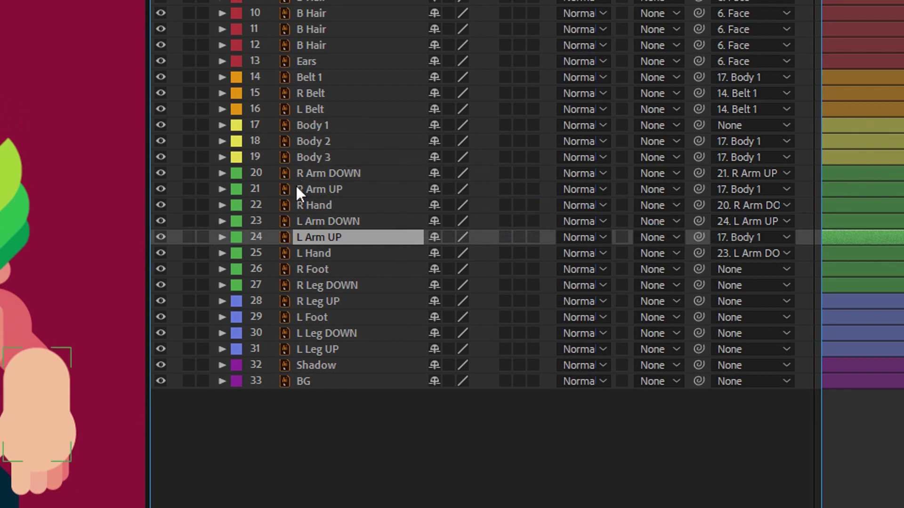
Step: Chain the right leg: R Foot to R Leg DOWN, R Leg DOWN to R Leg UP, R Leg UP to Body 1
left_click(315, 247)
left_click(313, 264)
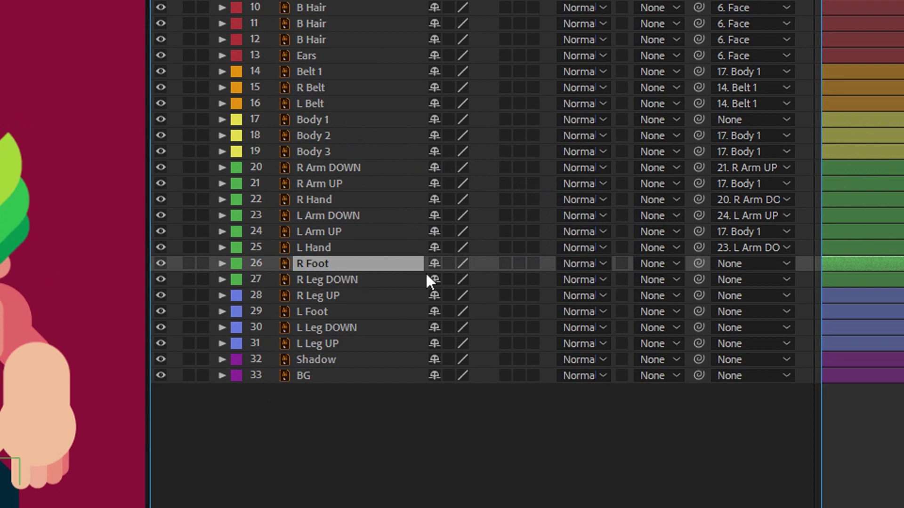
left_click_drag(698, 263, 628, 263)
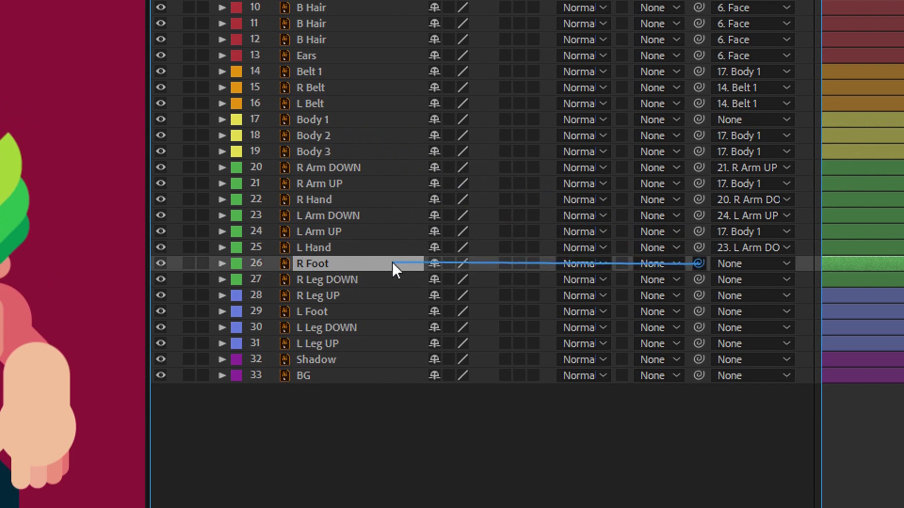
left_click_drag(392, 262, 333, 280)
left_click(333, 280)
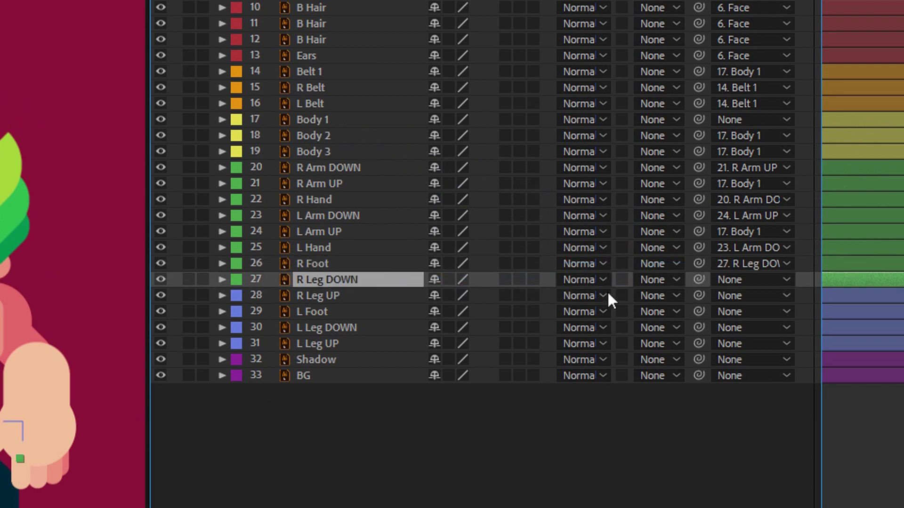
left_click_drag(588, 284, 318, 294)
left_click(317, 295)
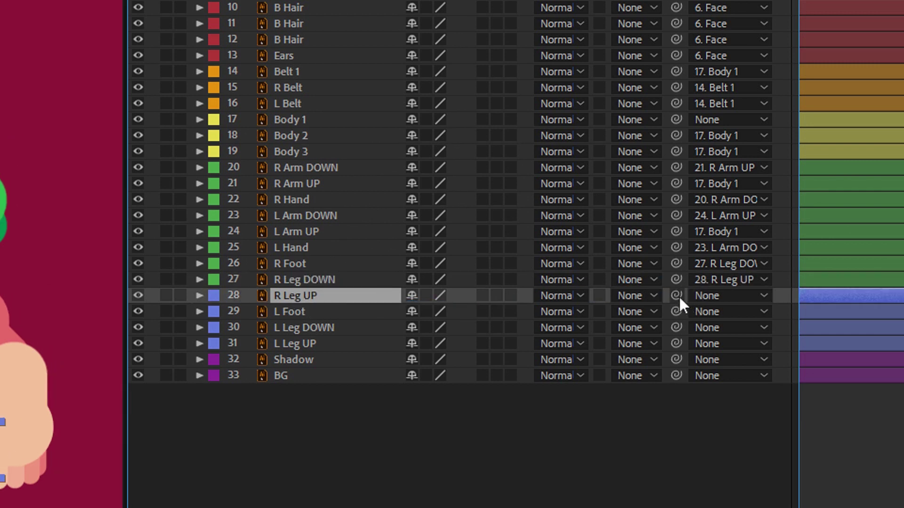
left_click_drag(679, 297, 309, 128)
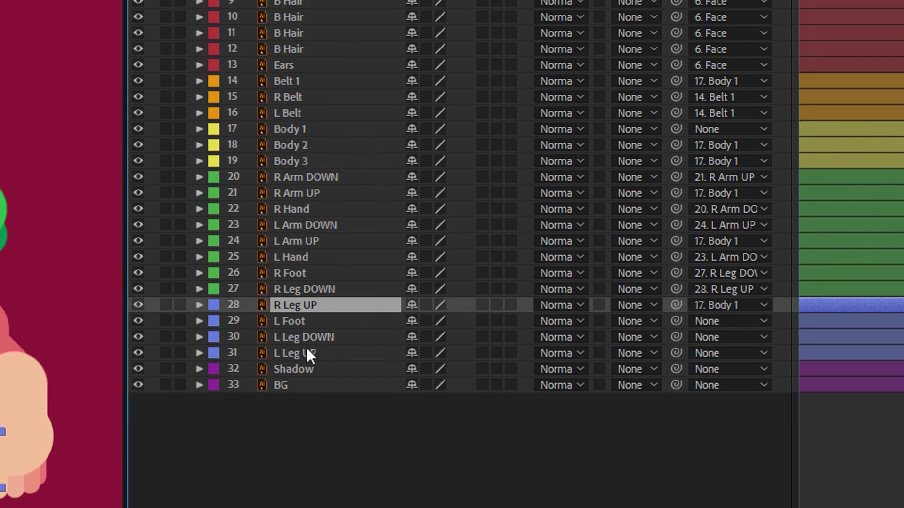
Step: Chain the left leg: L Foot to L Leg DOWN, L Leg DOWN to L Leg UP, L Leg UP to Body 1
left_click(307, 351)
left_click(330, 325)
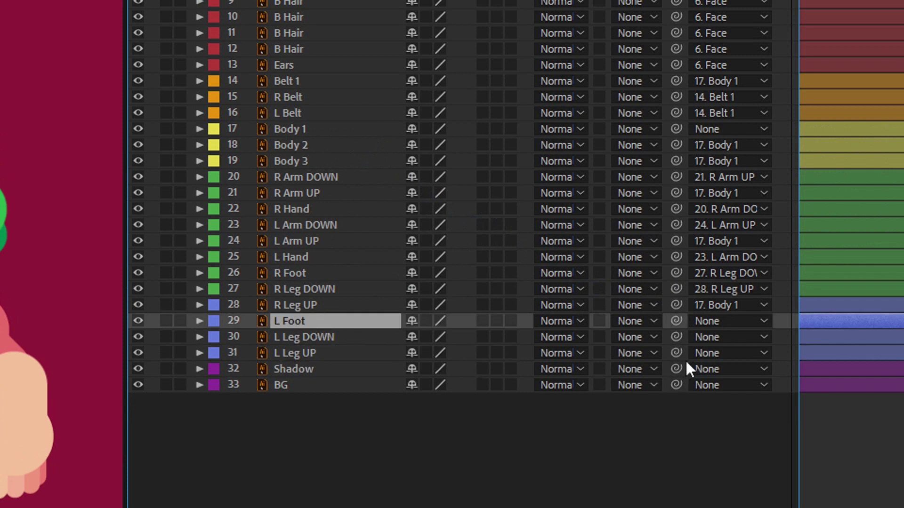
left_click_drag(679, 320, 295, 339)
left_click_drag(678, 336, 320, 354)
left_click(417, 359)
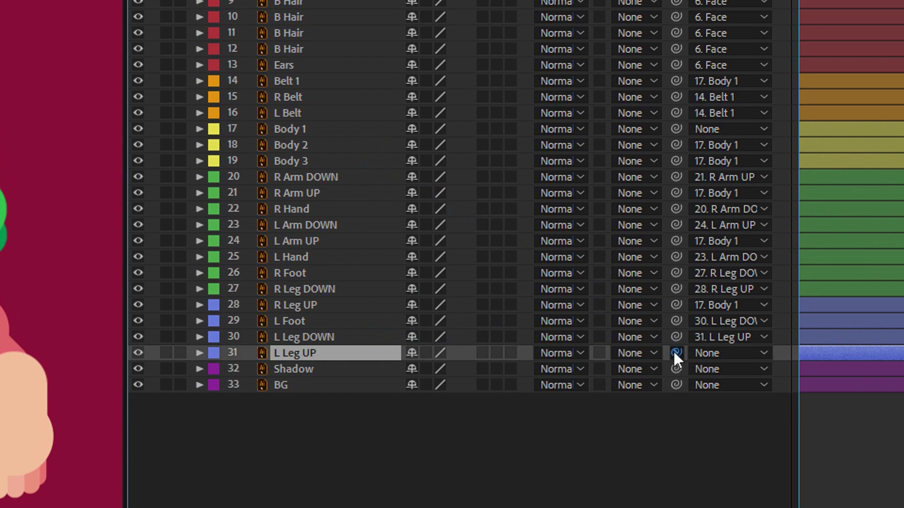
left_click_drag(673, 353, 301, 128)
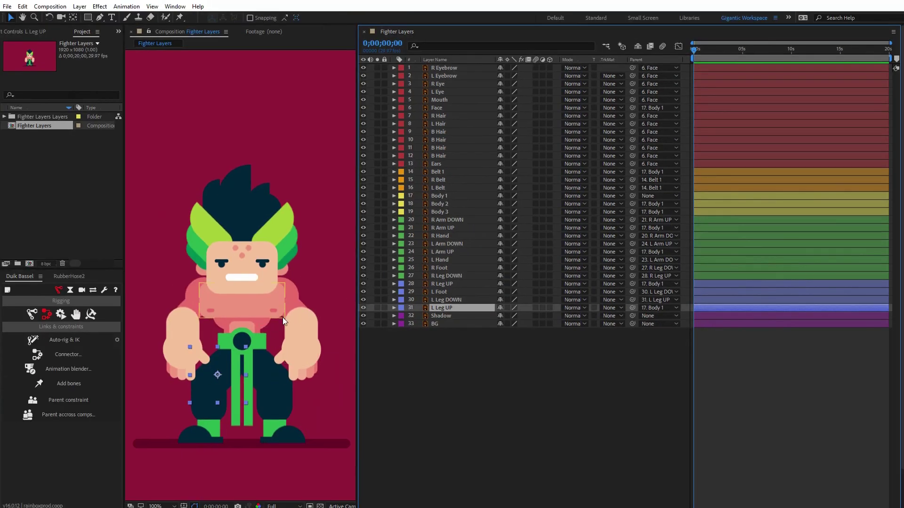
Step: Drag the torso in the Composition viewer to confirm the whole fighter moves with Body 1
left_click(256, 310)
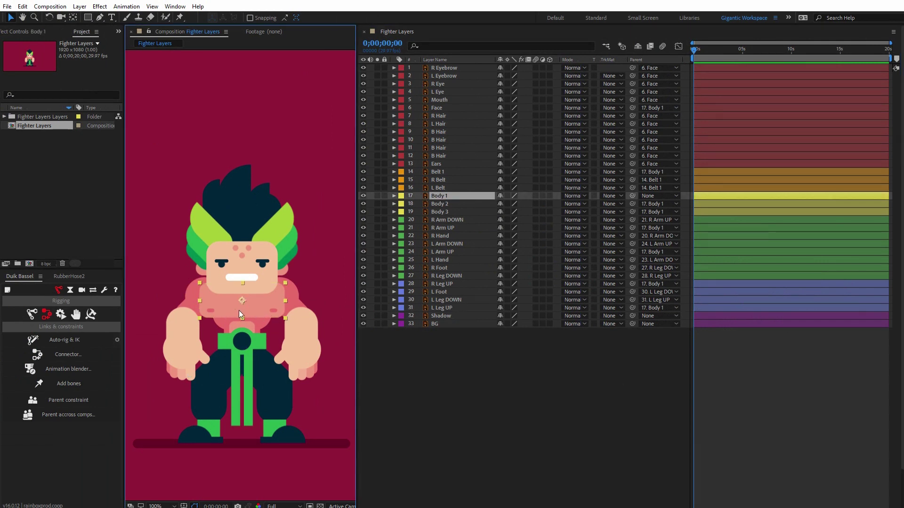
left_click_drag(247, 310, 233, 280)
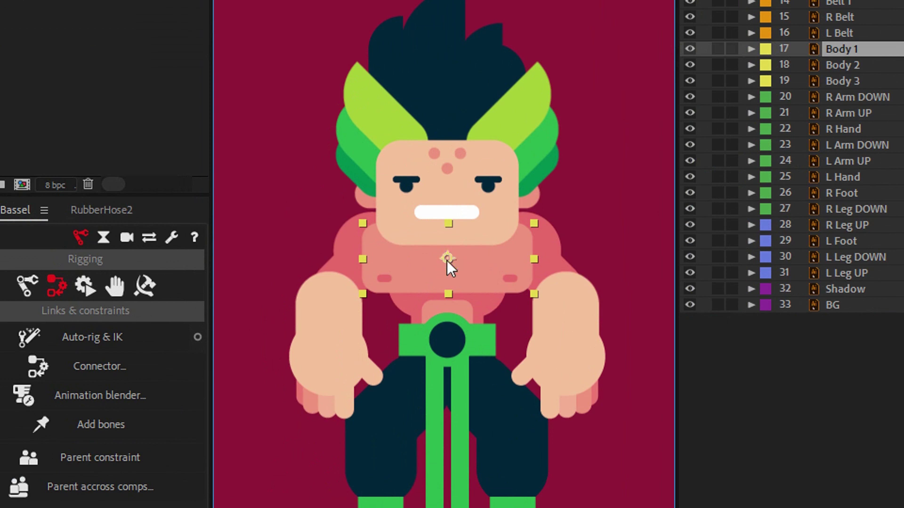
left_click(541, 136)
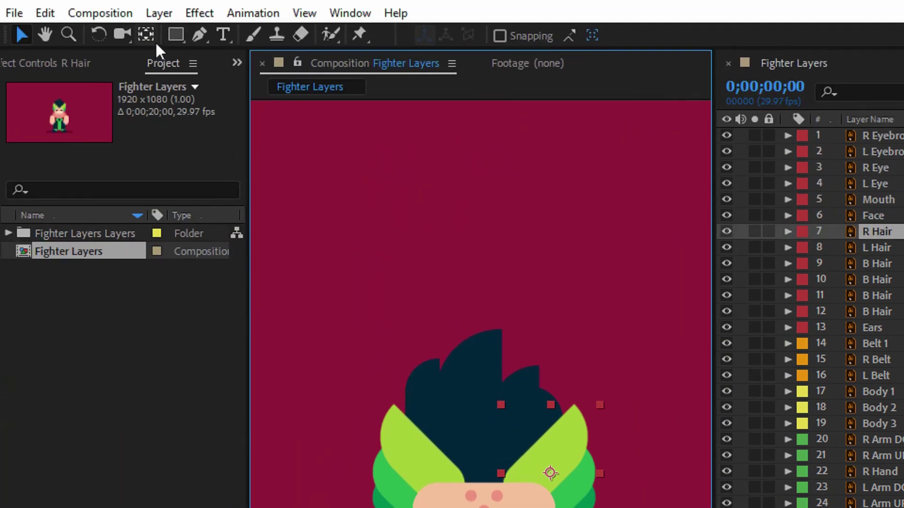
Step: Move R Hair's anchor point to the hair's base, test-rotate it, and return Rotation to 0°
left_click(149, 36)
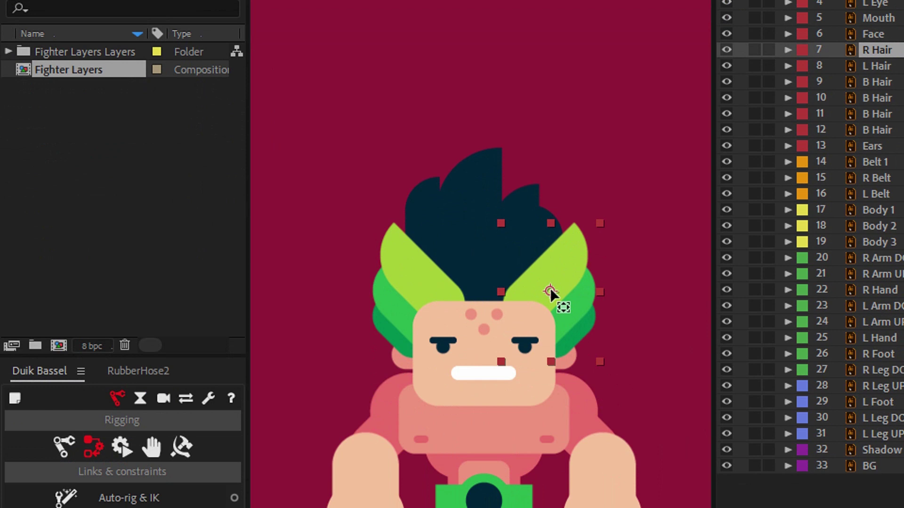
left_click_drag(550, 292, 551, 306)
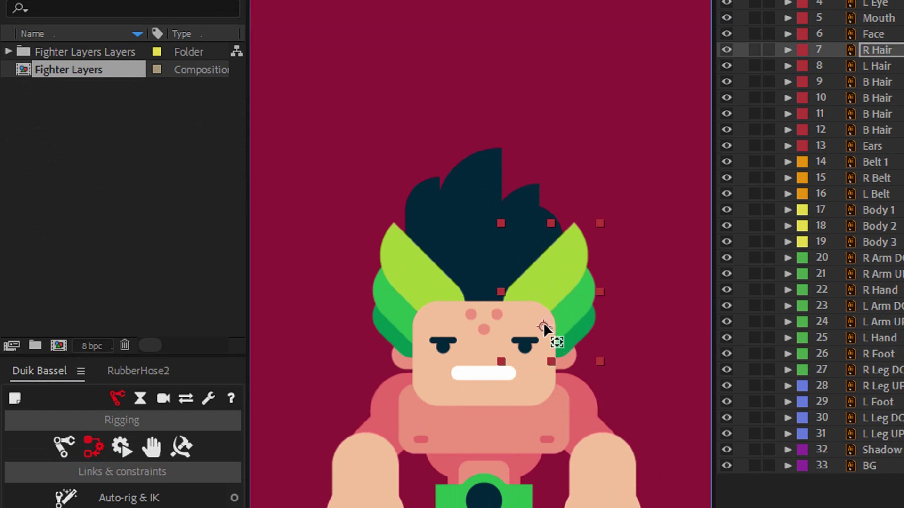
left_click_drag(540, 322, 551, 320)
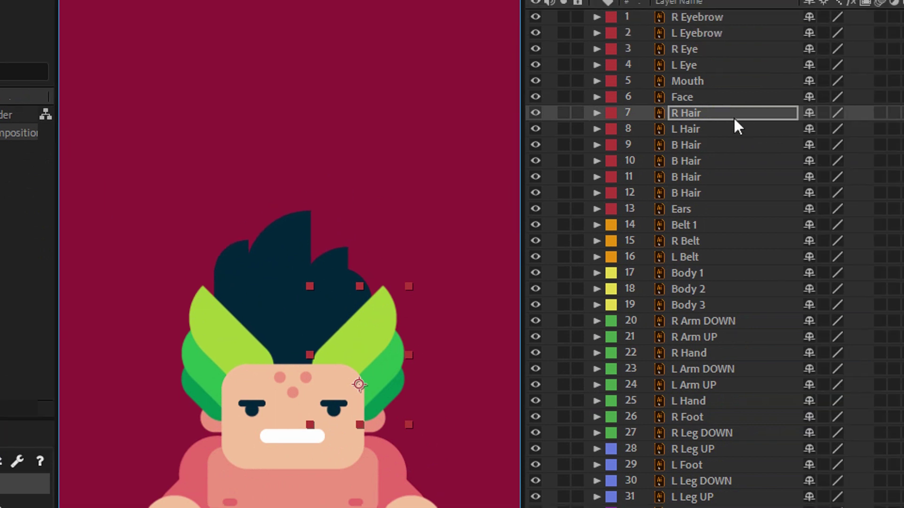
key("r")
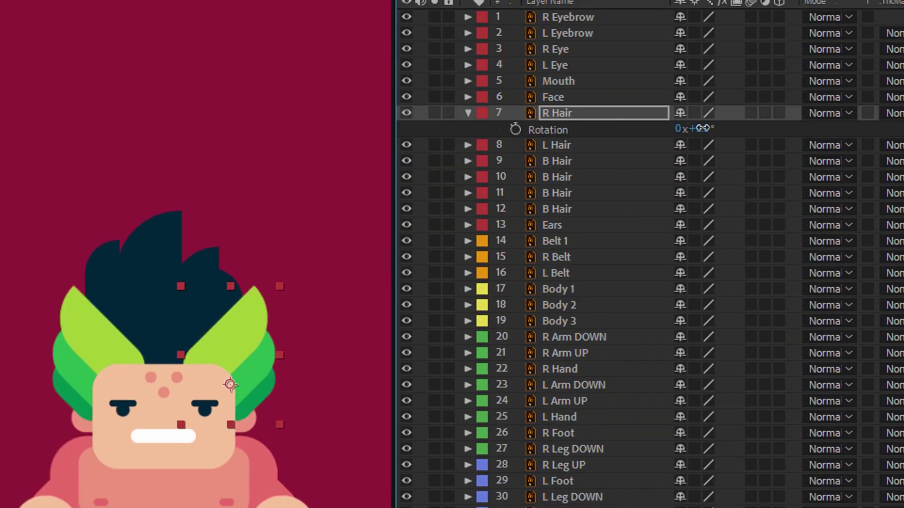
mouse_move(818, 128)
left_mouse_down()
mouse_move(837, 126)
mouse_move(808, 122)
left_mouse_up()
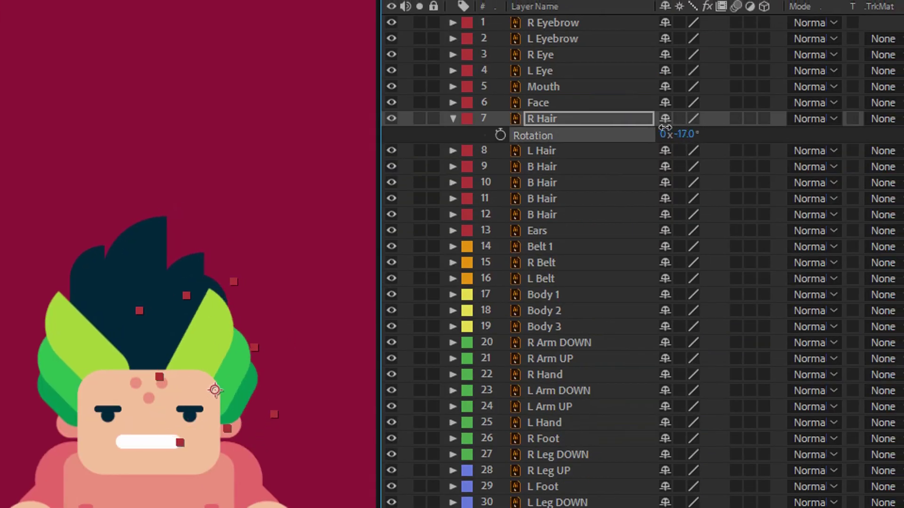
mouse_move(665, 127)
left_mouse_down()
mouse_move(702, 125)
mouse_move(674, 127)
left_mouse_up()
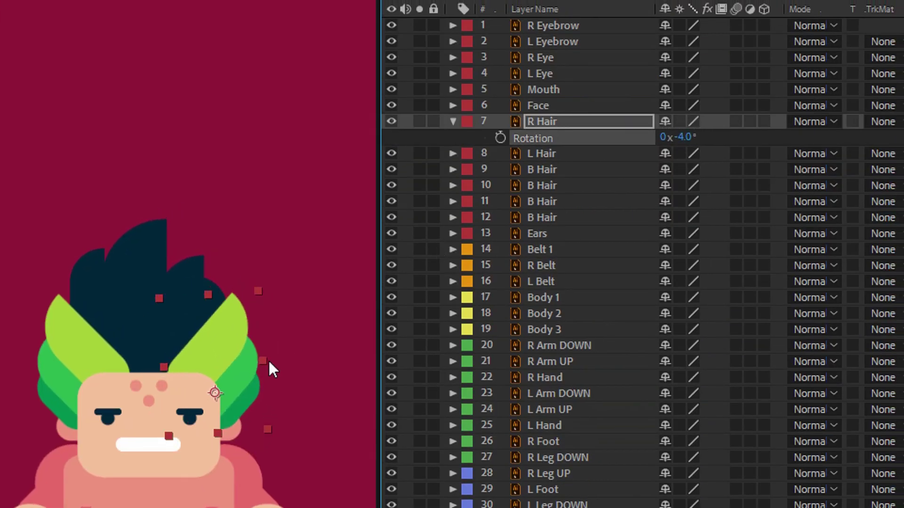
key("ctrl+z")
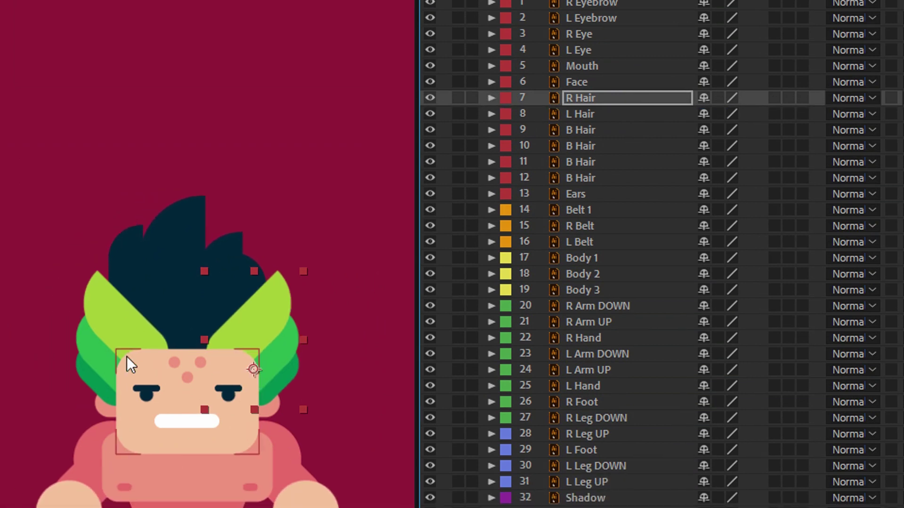
left_click(89, 360)
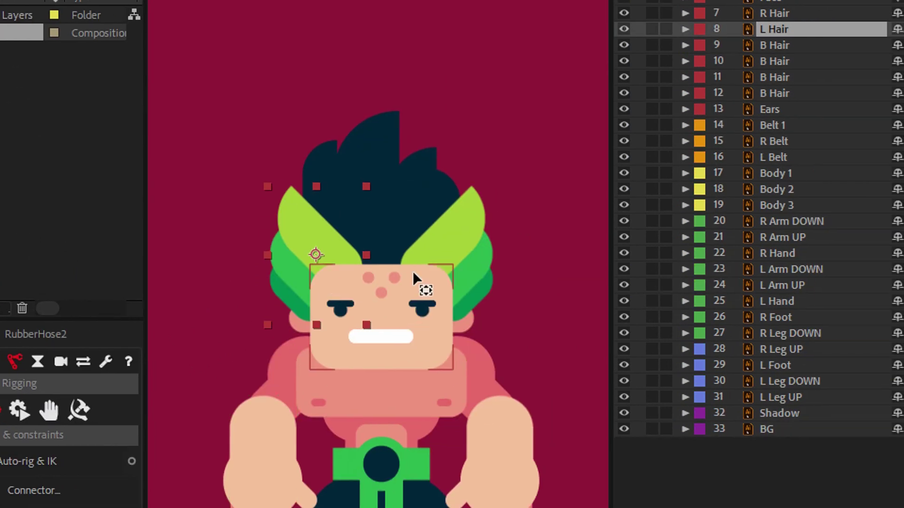
left_click(320, 255)
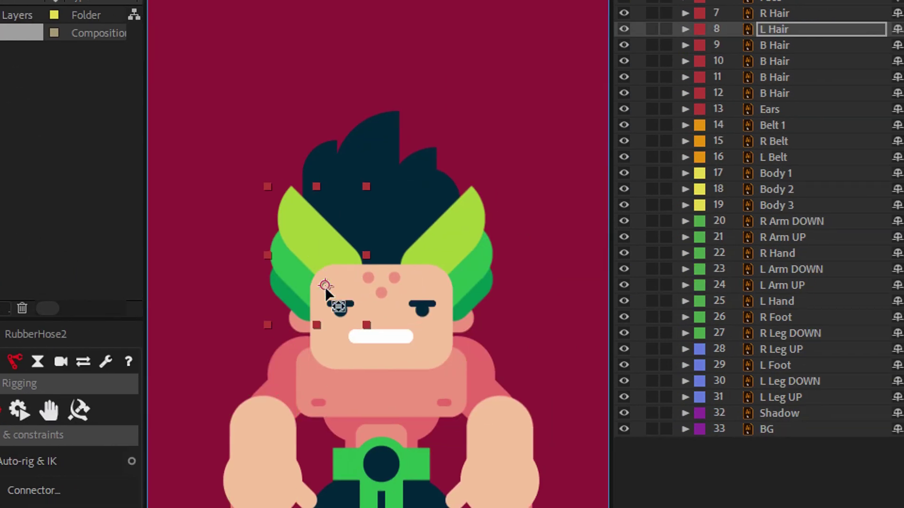
left_click(372, 177)
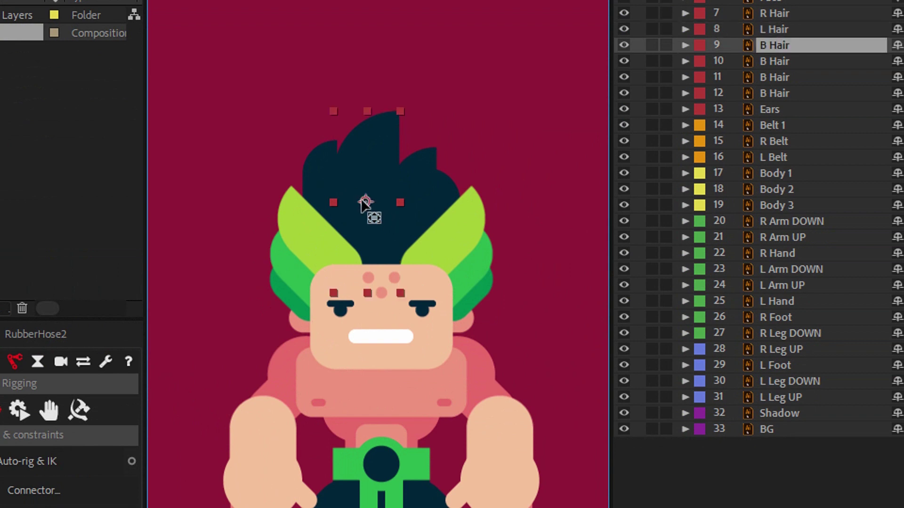
left_click(422, 194)
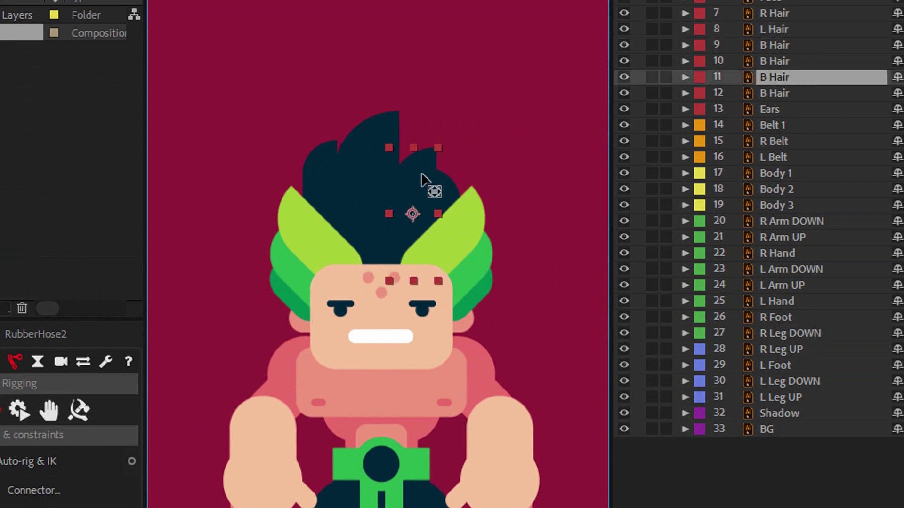
left_click(314, 152)
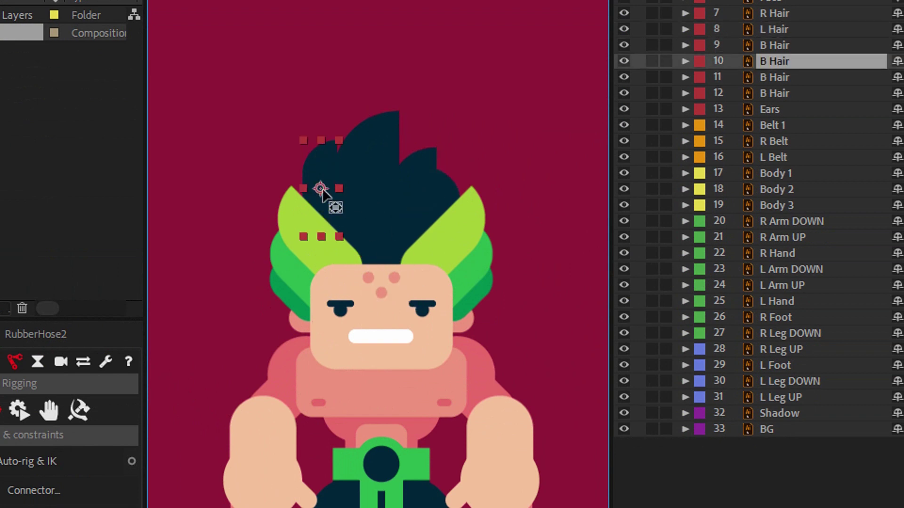
left_click(459, 205)
left_click(446, 183)
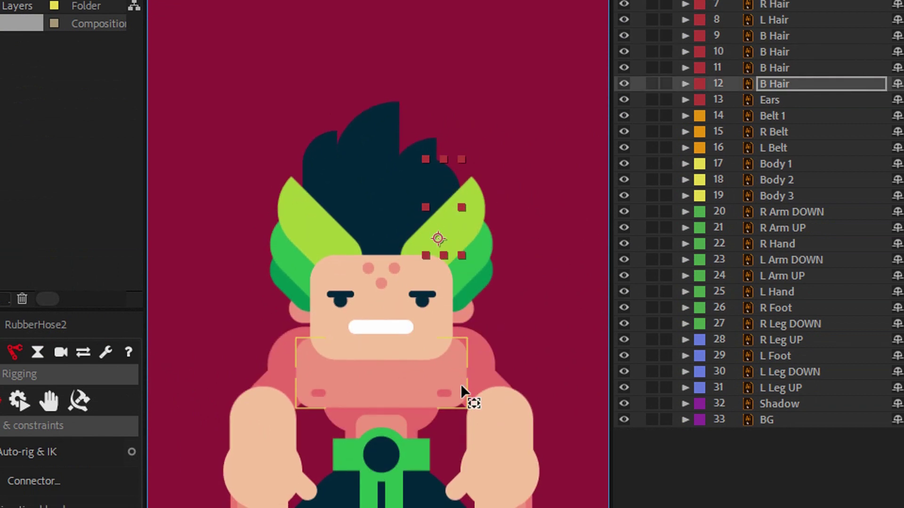
left_click(484, 391)
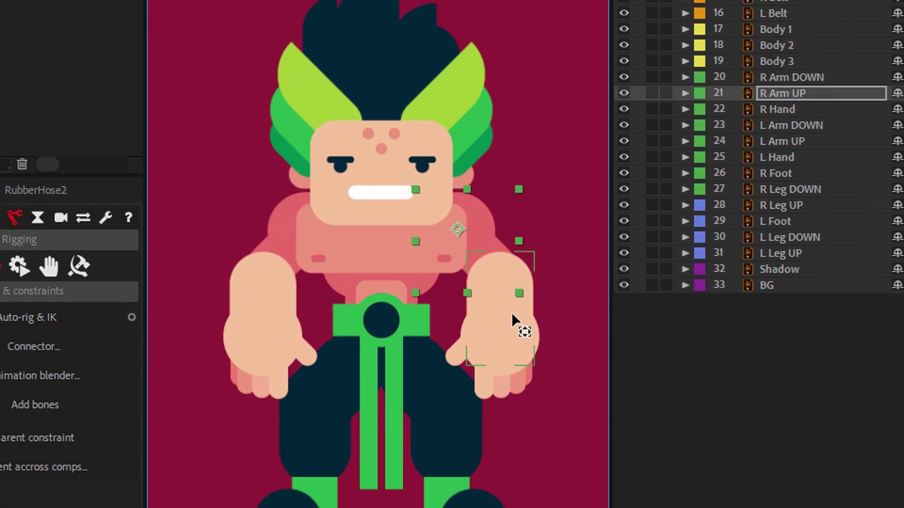
left_click(532, 419)
left_click(508, 358)
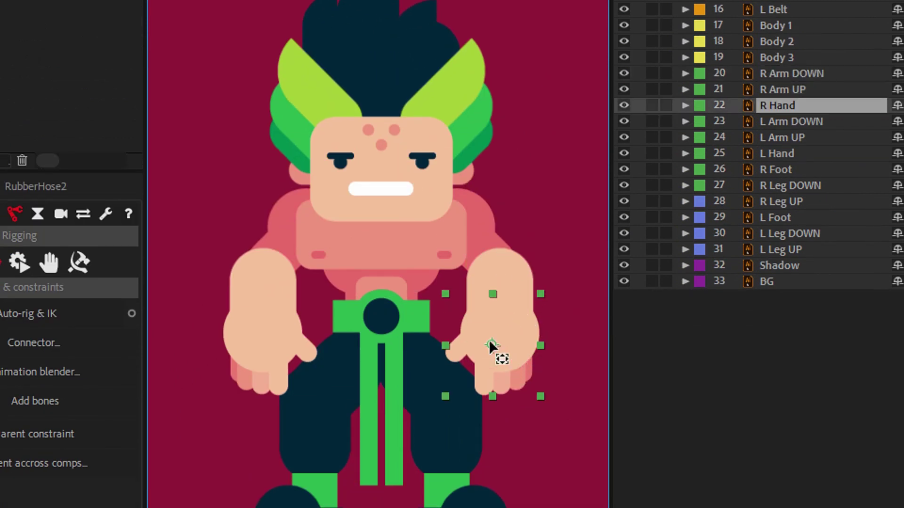
left_click(301, 254)
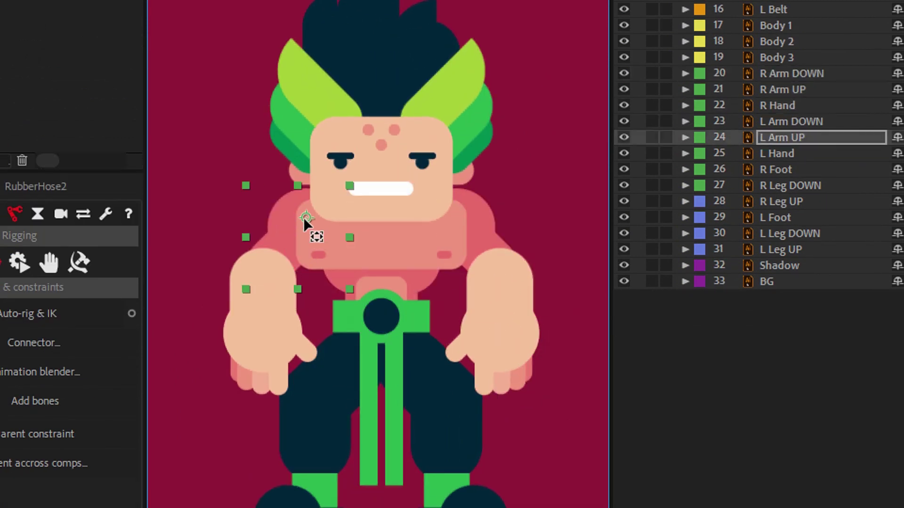
left_click(291, 298)
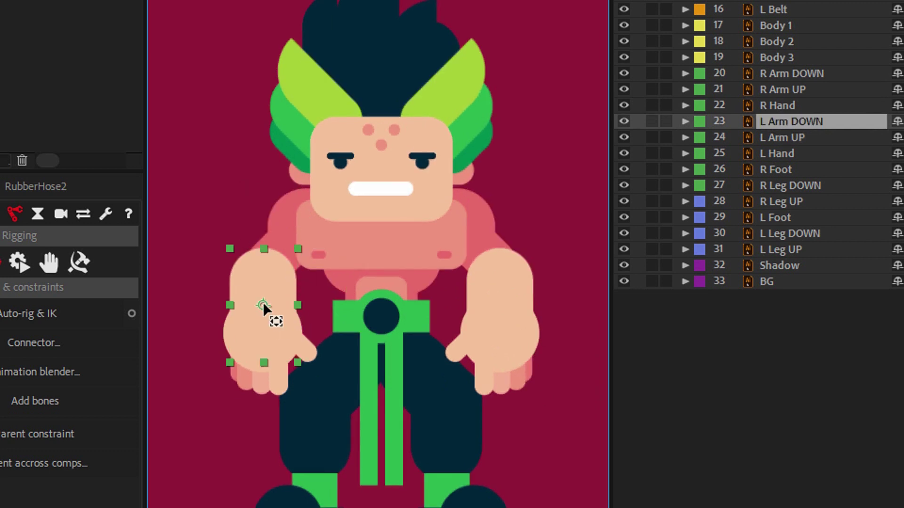
left_click(272, 341)
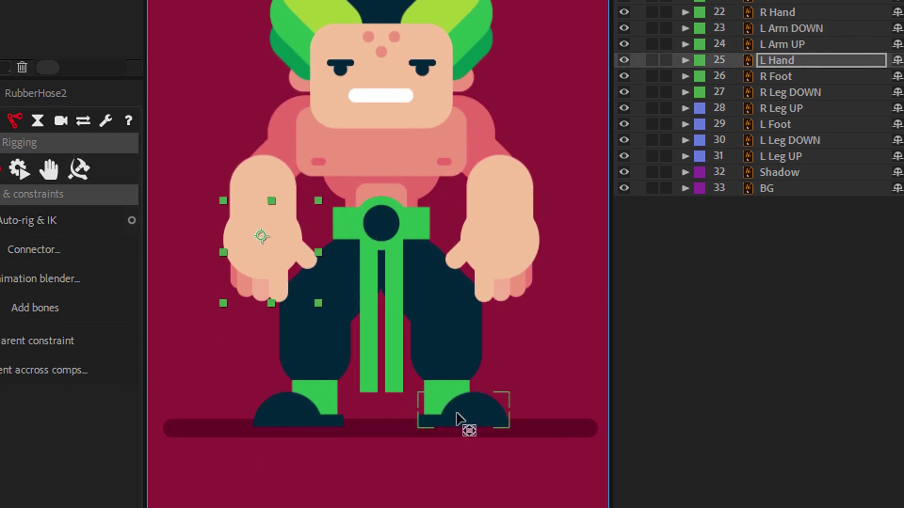
left_click(461, 385)
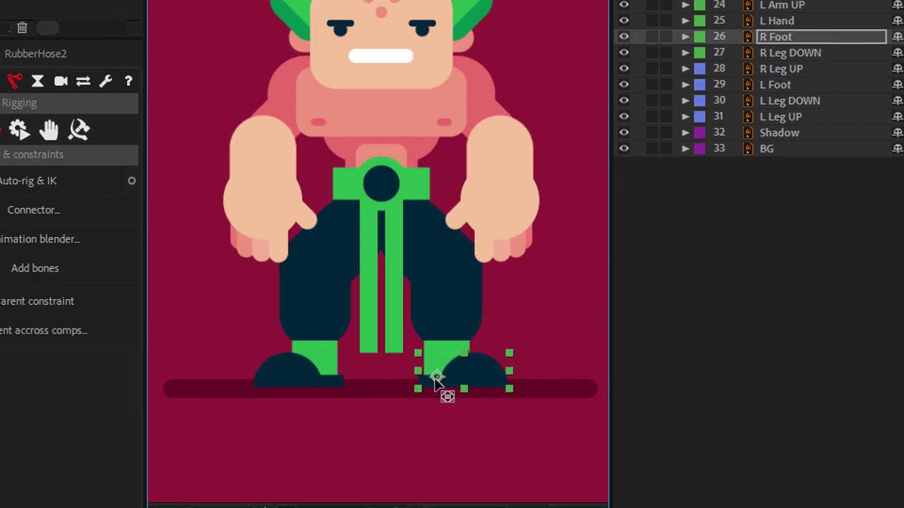
left_click(445, 309)
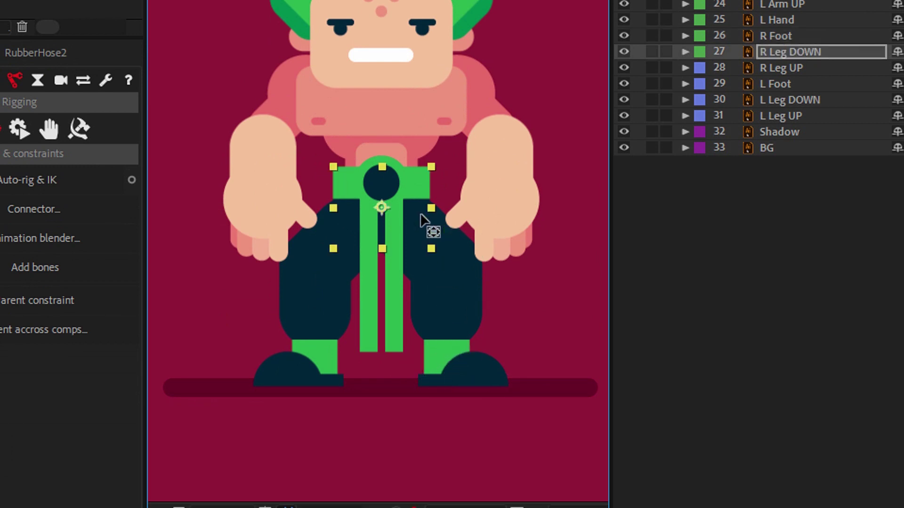
left_click(432, 232)
left_click(357, 278)
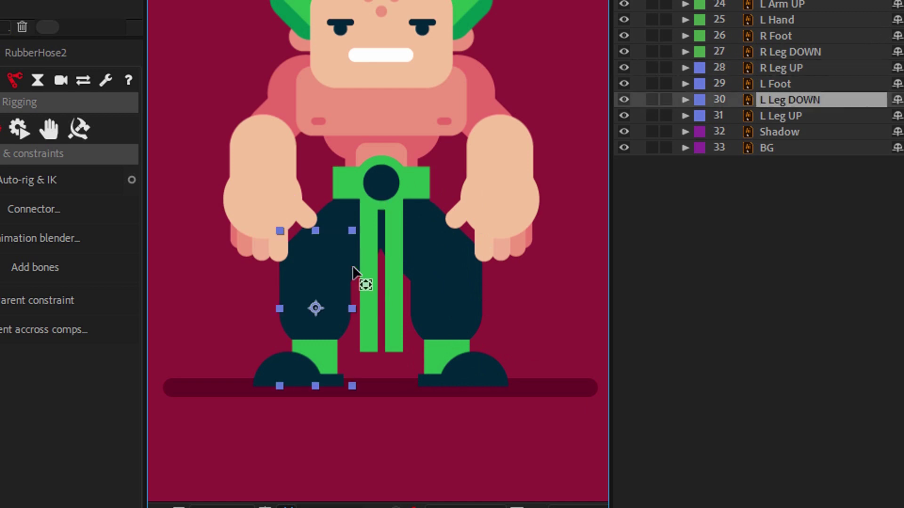
left_click(333, 249)
left_click(324, 313)
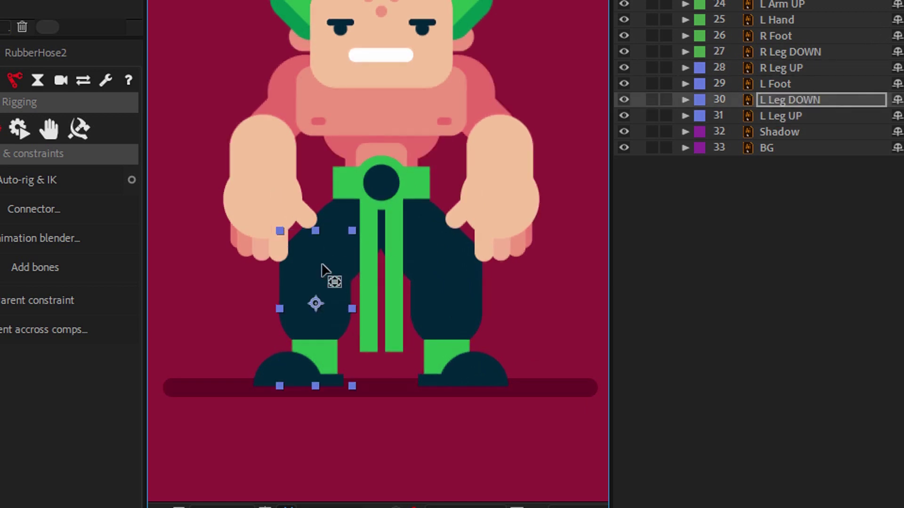
left_click(300, 375)
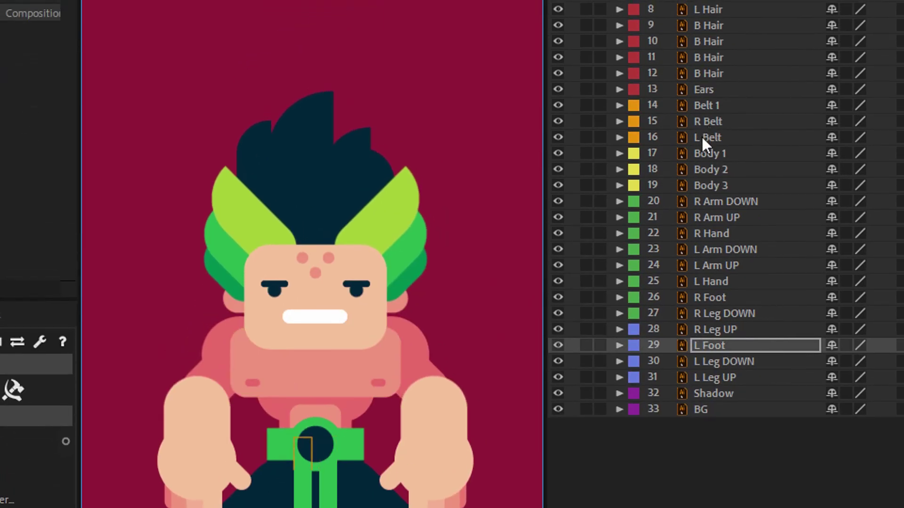
left_click(702, 137)
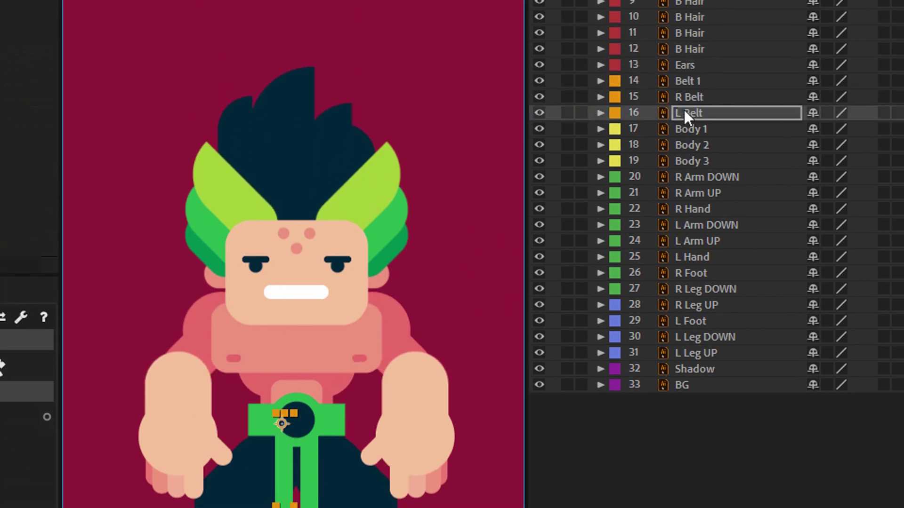
left_click(690, 124)
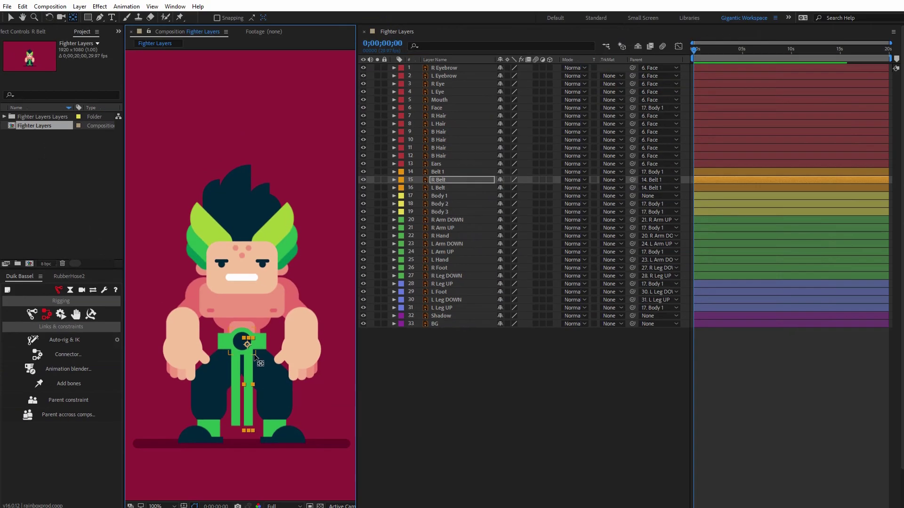
left_click(443, 378)
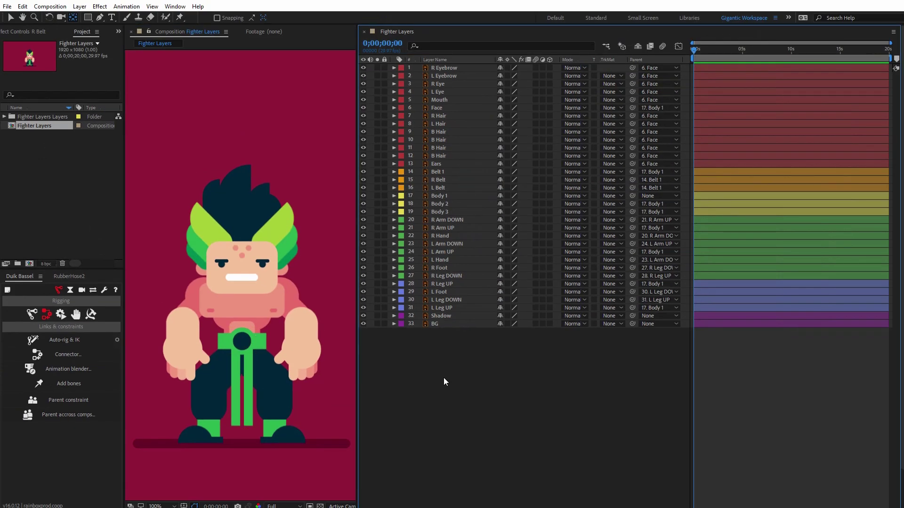
Step: Auto-rig R Hand, R Arm DOWN and R Arm UP with Duik IK, then drag C | Hand to test
key("v")
left_click(304, 373)
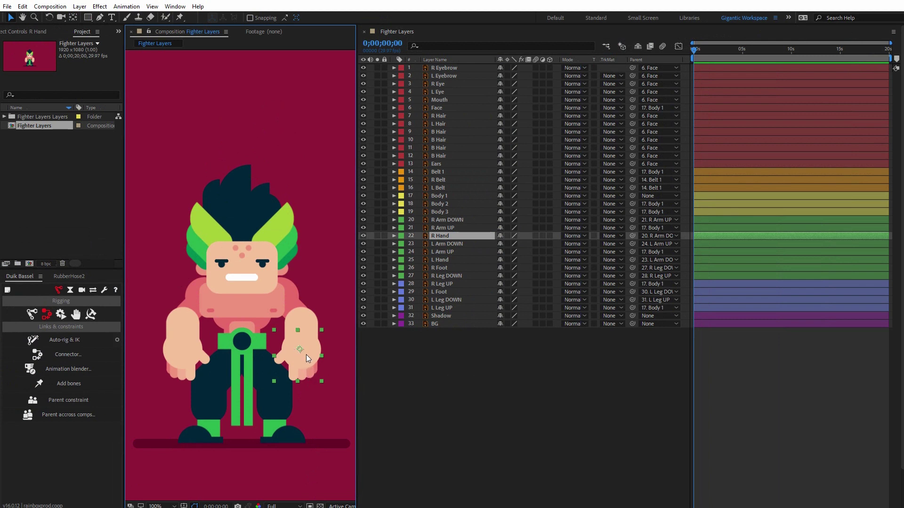
left_click(314, 320, "shift")
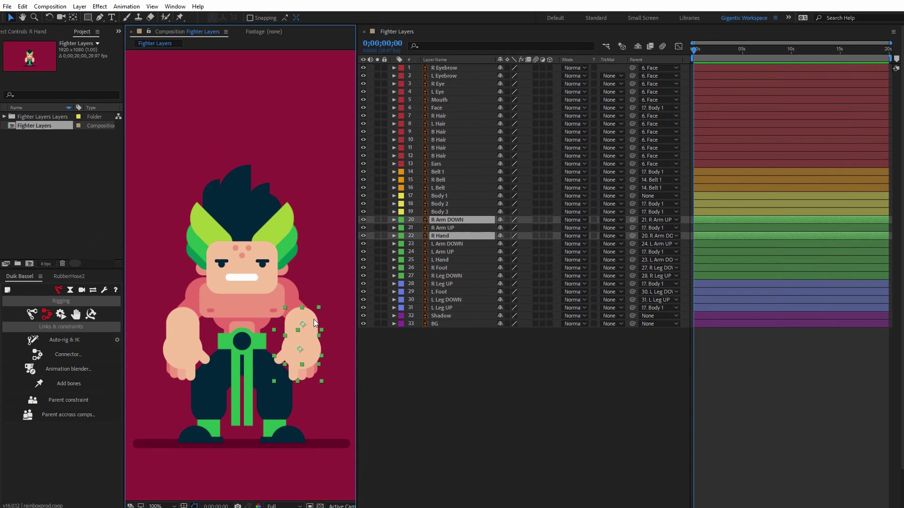
left_click(290, 304, "shift")
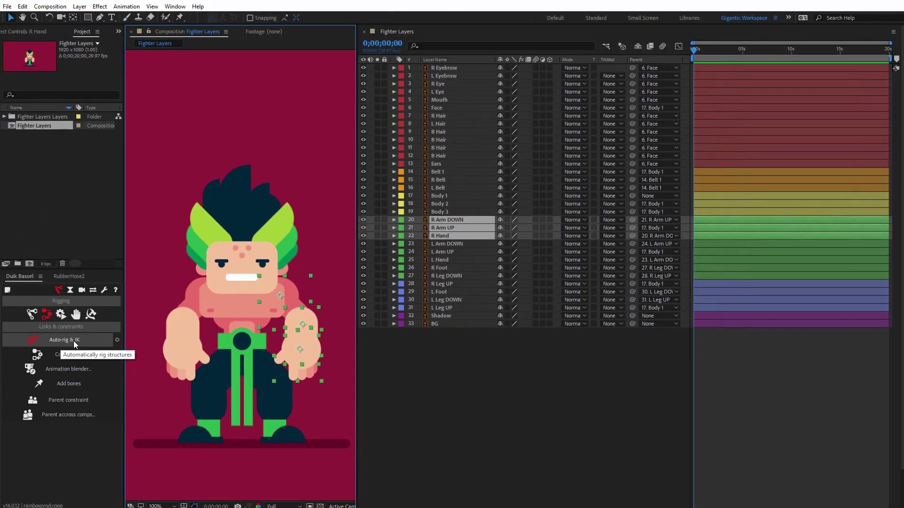
left_click(148, 307)
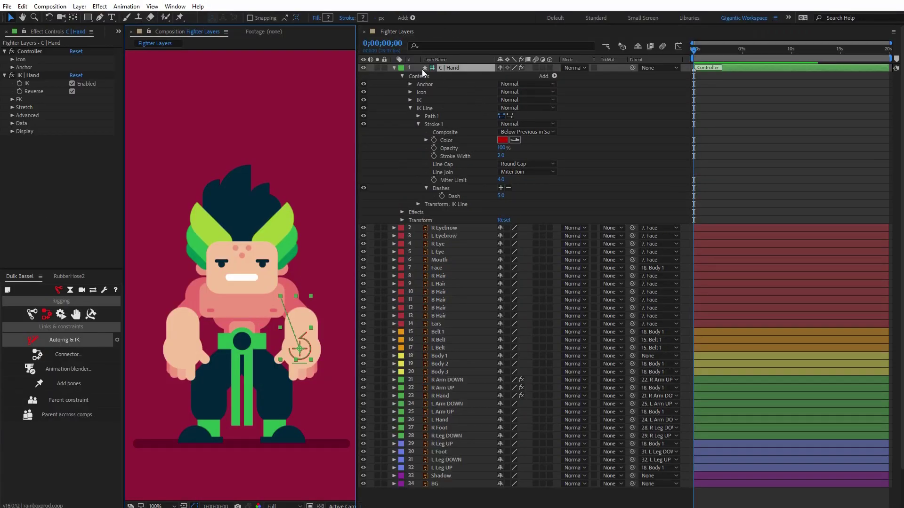
left_click(394, 67)
left_click_drag(304, 363, 308, 326)
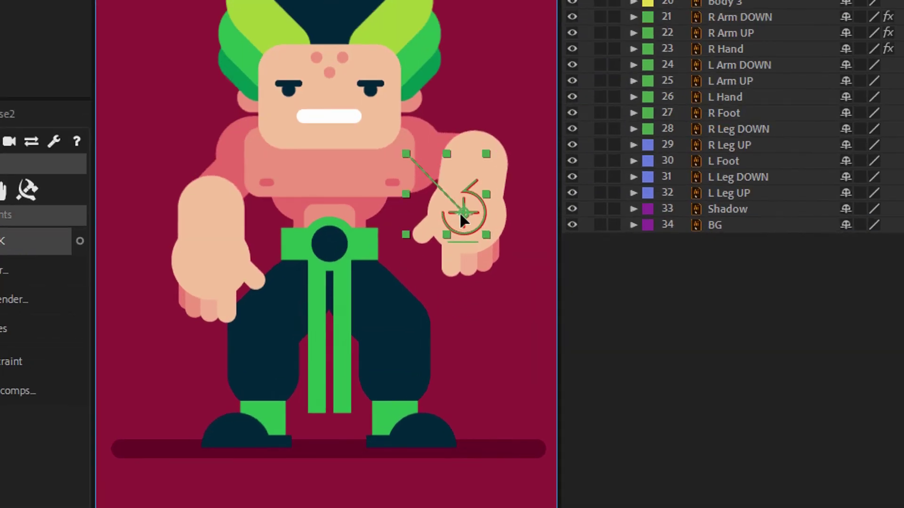
left_click_drag(462, 219, 482, 299)
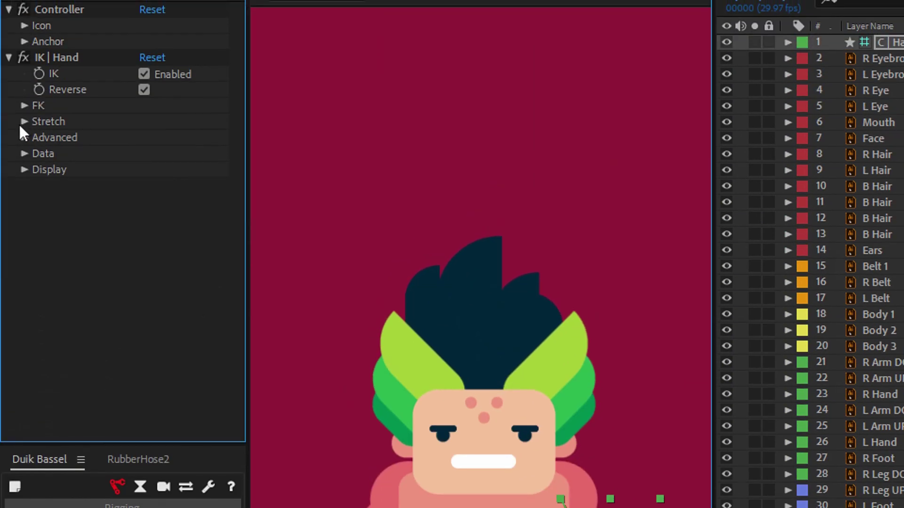
Step: Uncheck Auto-Stretch under IK | Hand > Stretch and drag C | Hand to test the arm
left_click(24, 124)
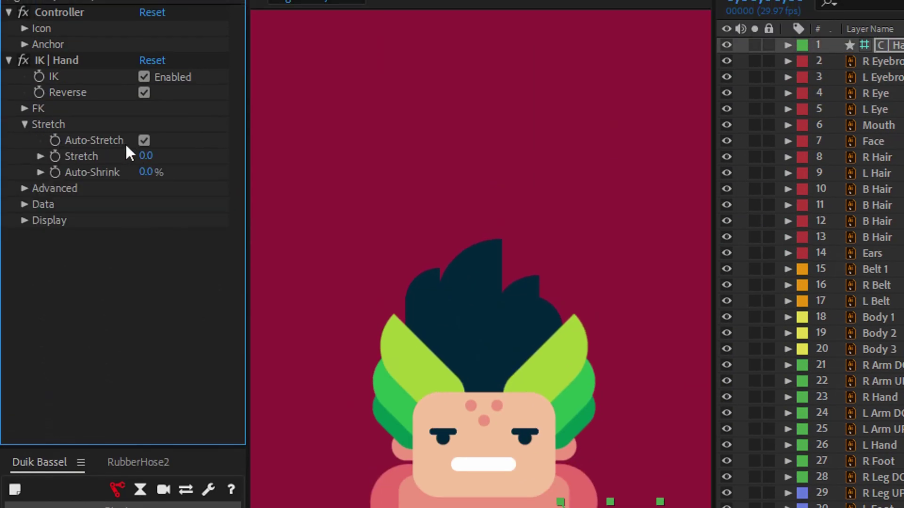
left_click(145, 141)
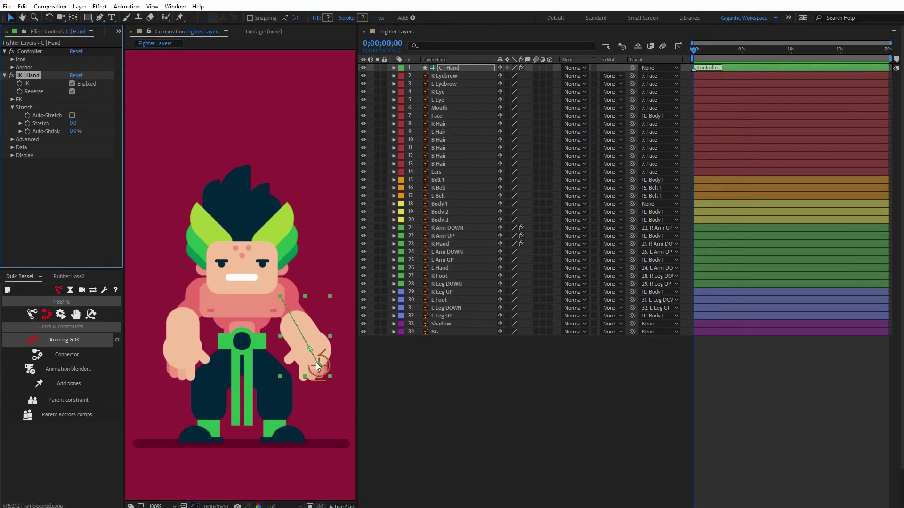
left_click_drag(318, 367, 304, 347)
Step: Select L Hand, L Arm DOWN and L Arm UP and auto-rig them with IK
left_click(180, 365)
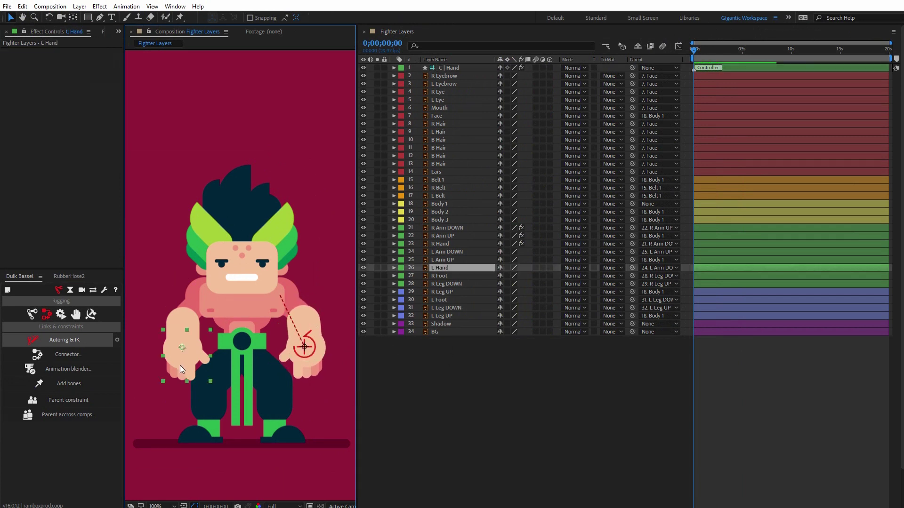
left_click(182, 315, "shift")
left_click(202, 299, "shift")
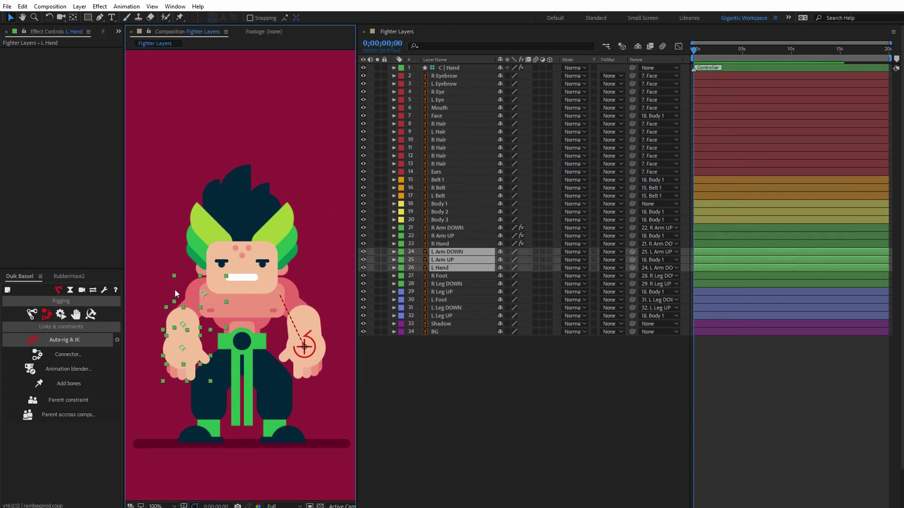
left_click(50, 341)
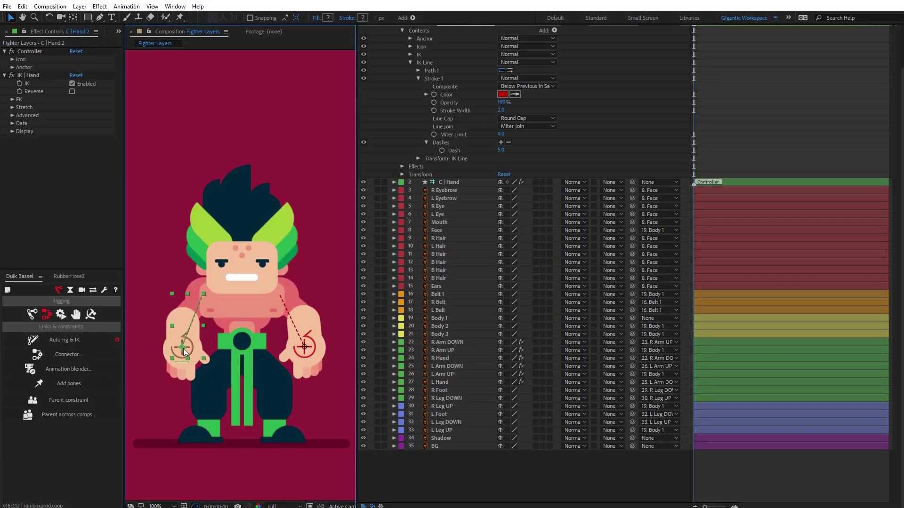
Step: Check C | Hand 2 has Auto-Stretch off, then drag the hand and Body 1 to test
left_click(68, 128)
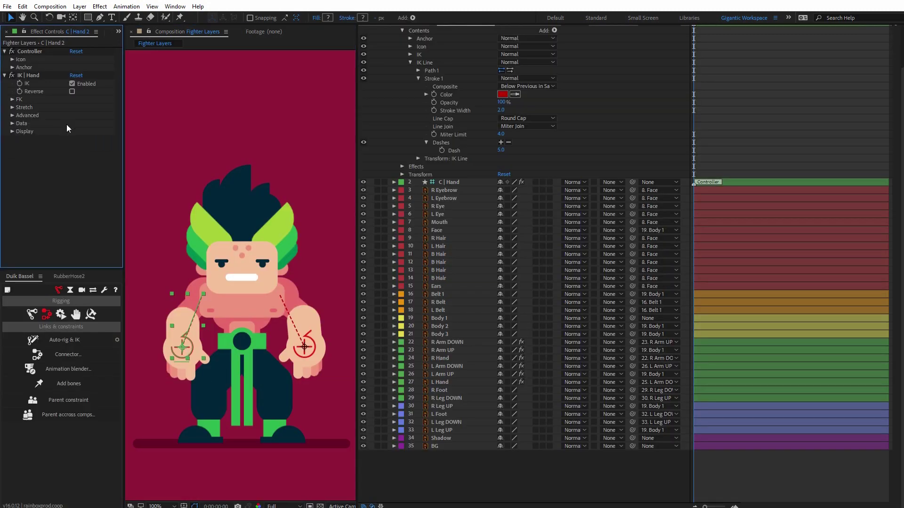
left_click(13, 108)
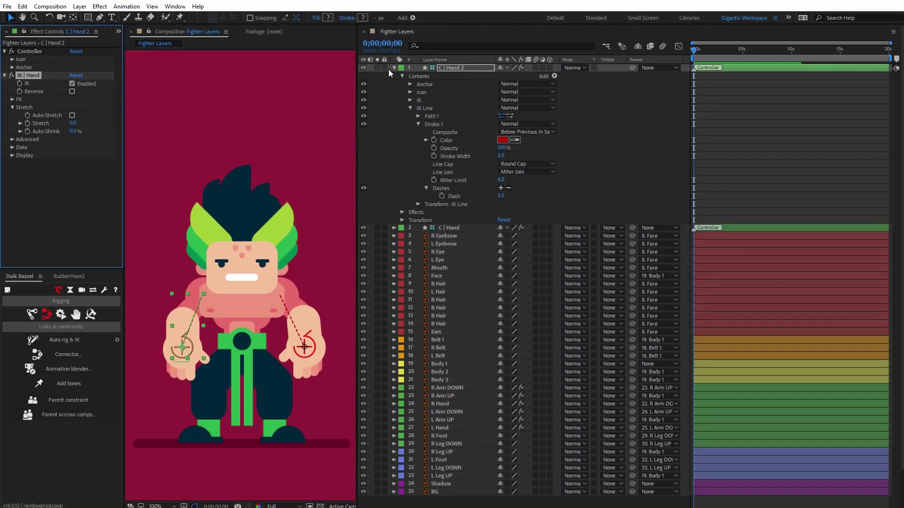
left_click(393, 68)
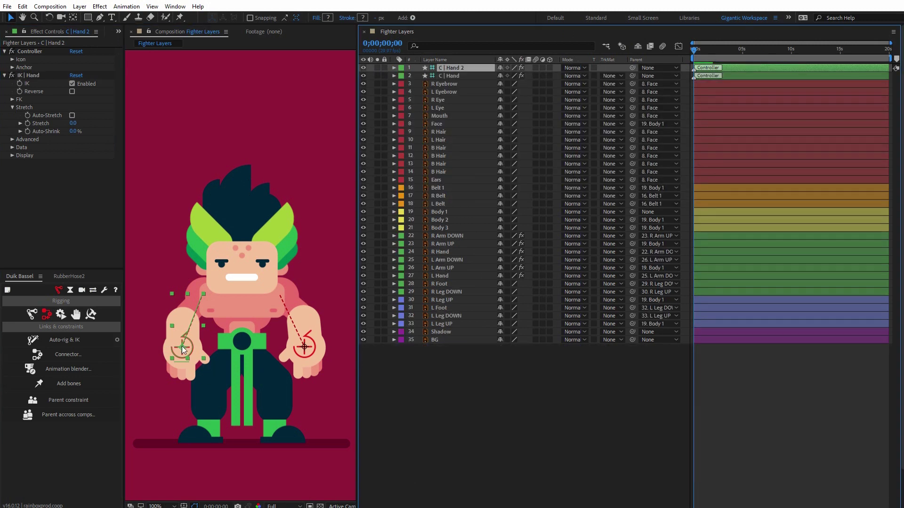
left_click_drag(182, 352, 175, 347)
mouse_move(241, 309)
left_mouse_down()
mouse_move(233, 309)
mouse_move(252, 309)
mouse_move(244, 312)
left_mouse_up()
Step: Auto-rig R Foot, R Leg DOWN and R Leg UP with IK, then lift C | Foot to test the knee
left_click(441, 300)
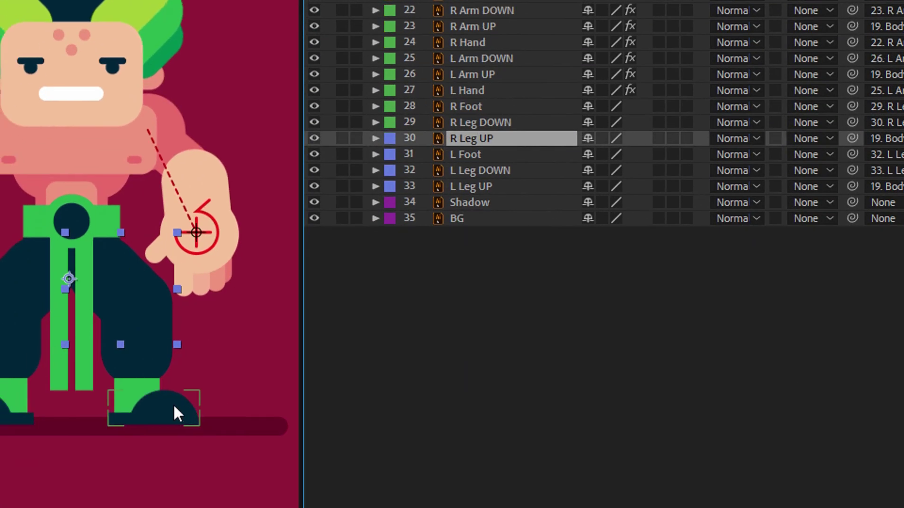
left_click(190, 384)
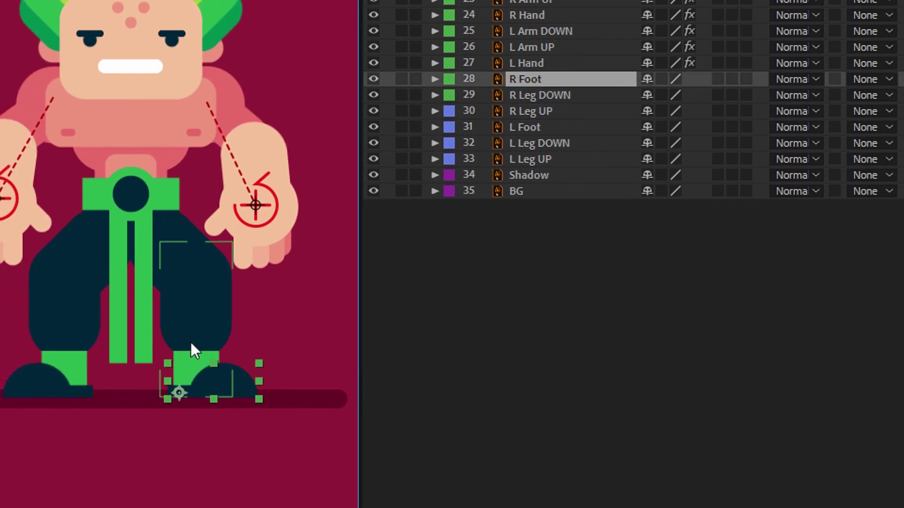
left_click(149, 339, "shift")
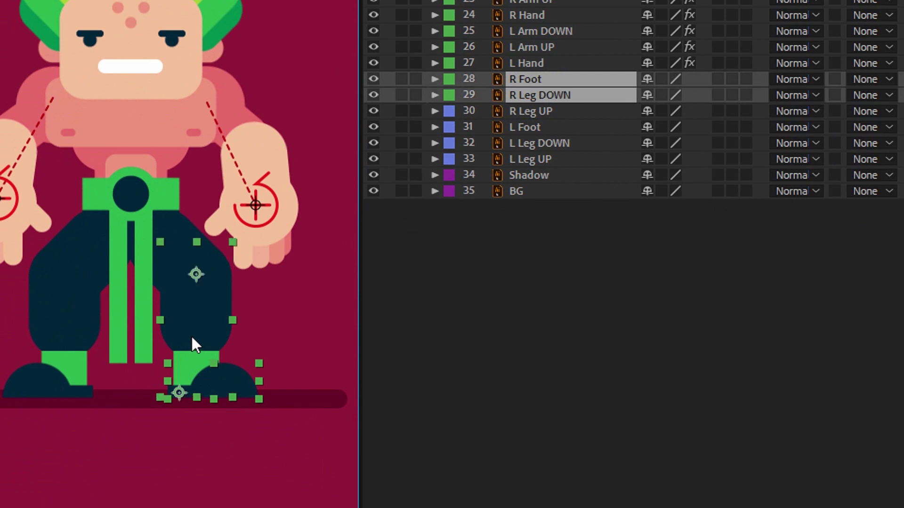
left_click(181, 231, "shift")
left_click(202, 237, "shift")
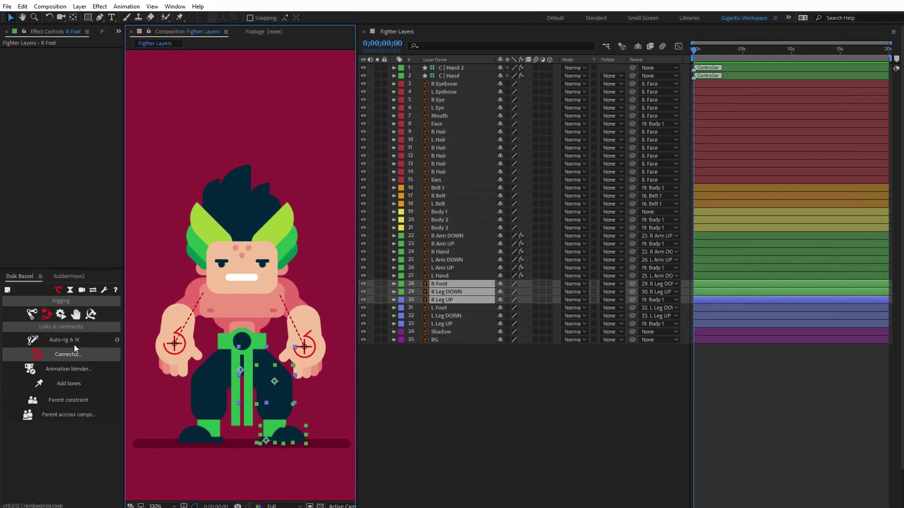
left_click(71, 342)
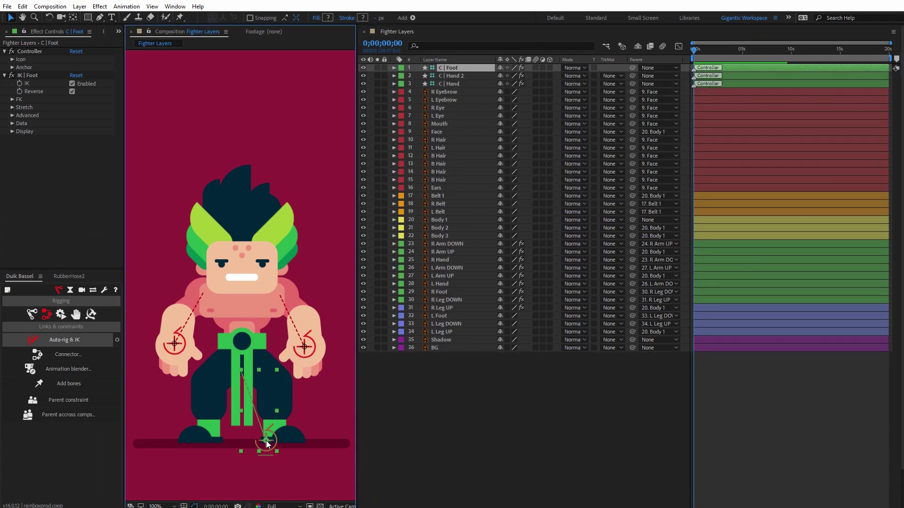
left_click_drag(267, 447, 270, 417)
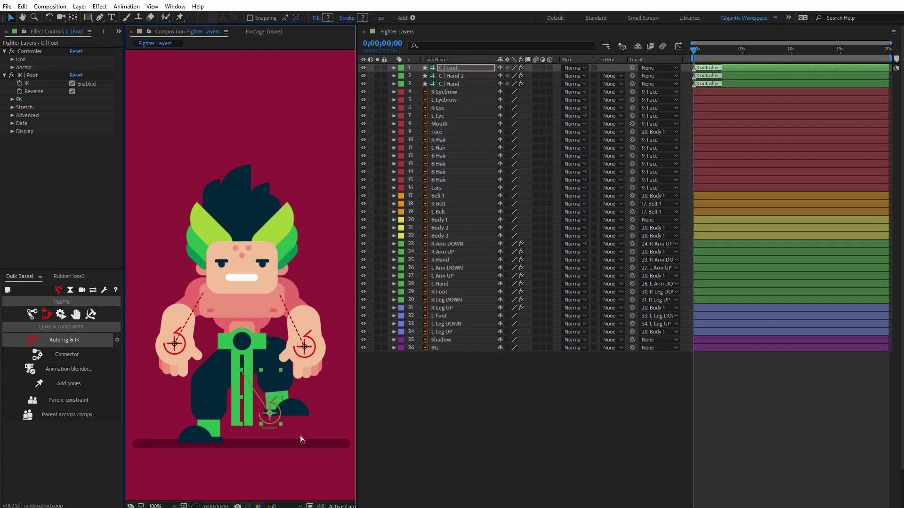
Step: Undo the foot test lift, then auto-rig L Foot, L Leg DOWN and L Leg UP with IK
key("ctrl+z")
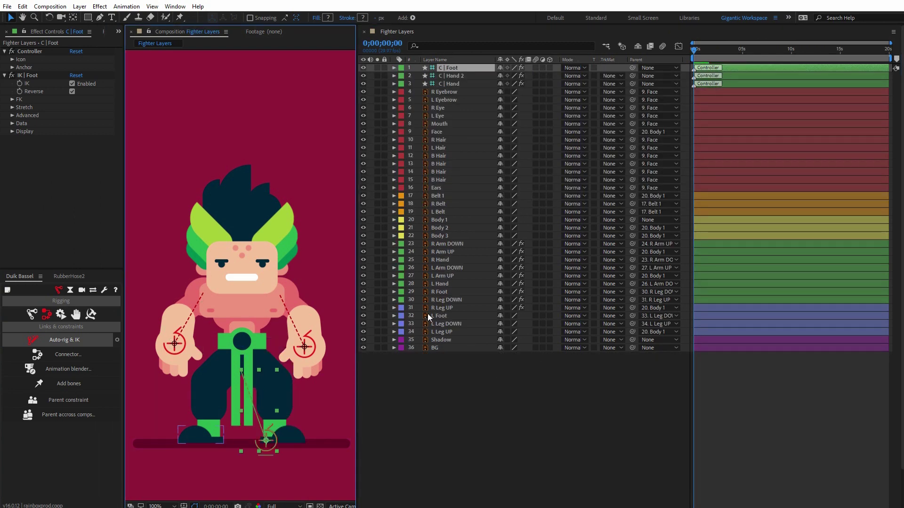
left_click(191, 433)
left_click(215, 359, "shift")
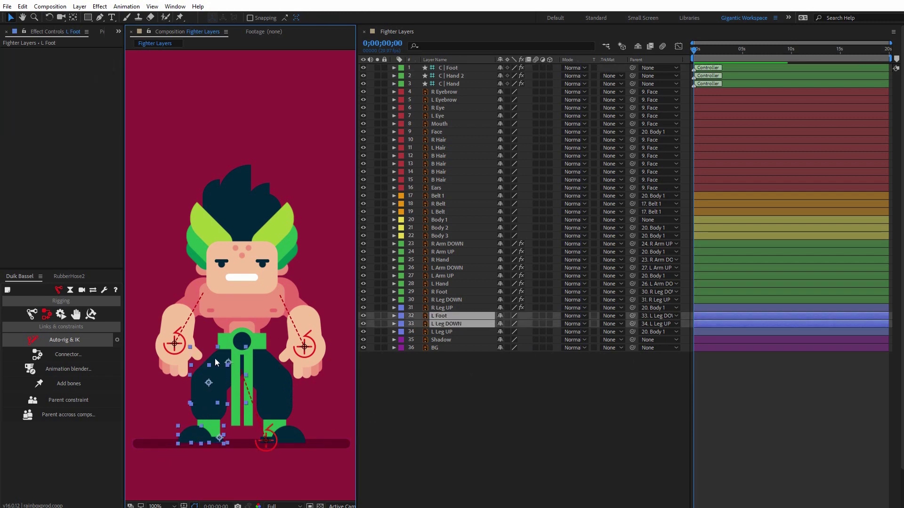
left_click(64, 340)
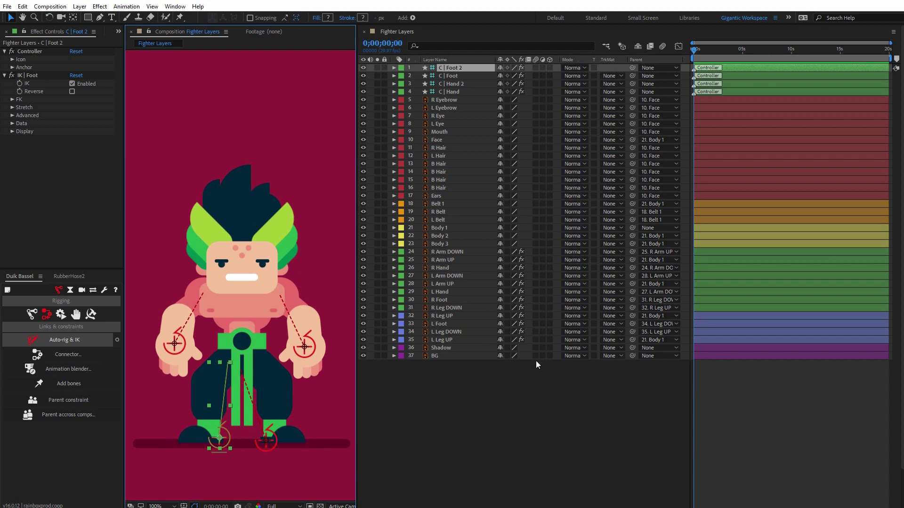
Step: Rename C | Foot 2 to L Leg and C | Foot to R Leg
left_click(566, 399)
right_click(441, 67)
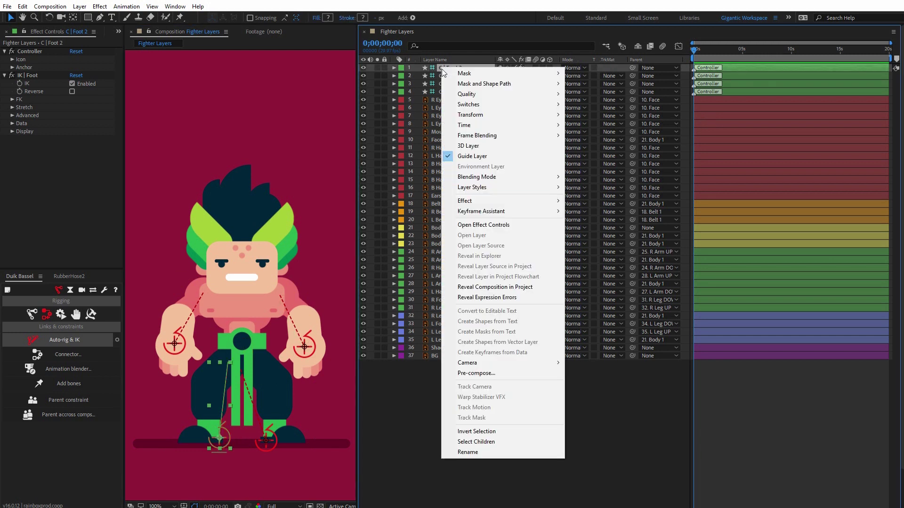
left_click(478, 452)
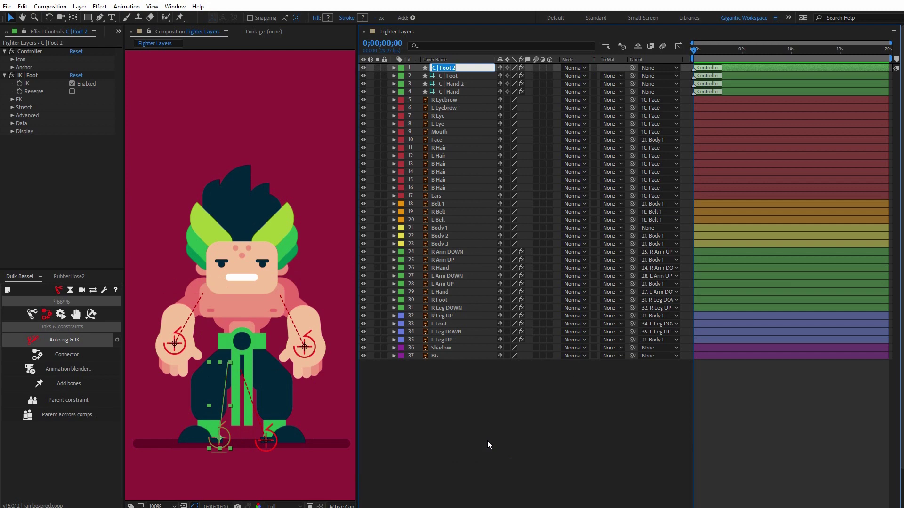
type("L Leg")
key("Return")
right_click(459, 77)
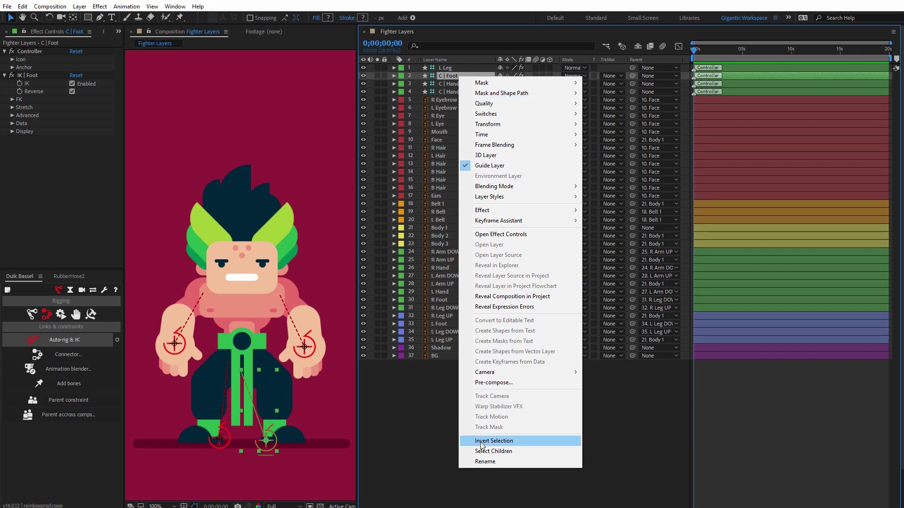
left_click(484, 461)
type("R")
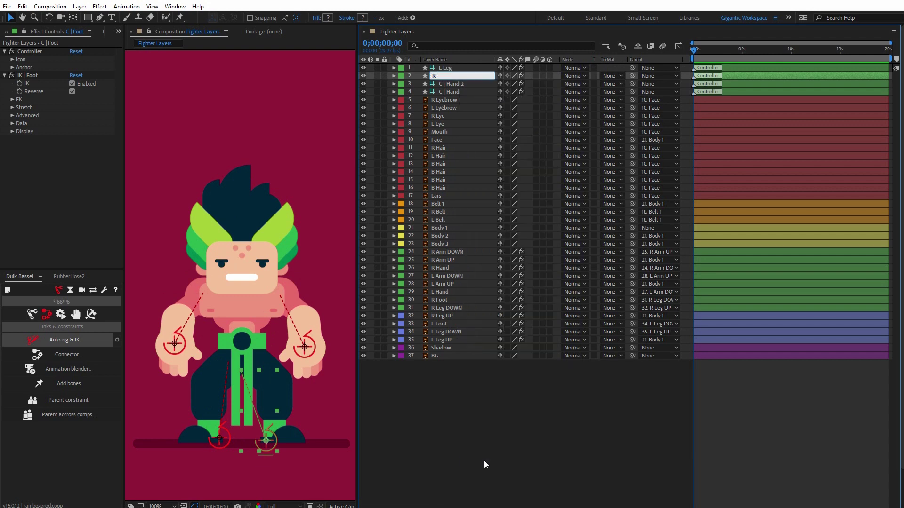
type(" Leg")
key("Return")
Step: Rename C | Hand 2 to L Arm and C | Hand to R Arm
right_click(458, 84)
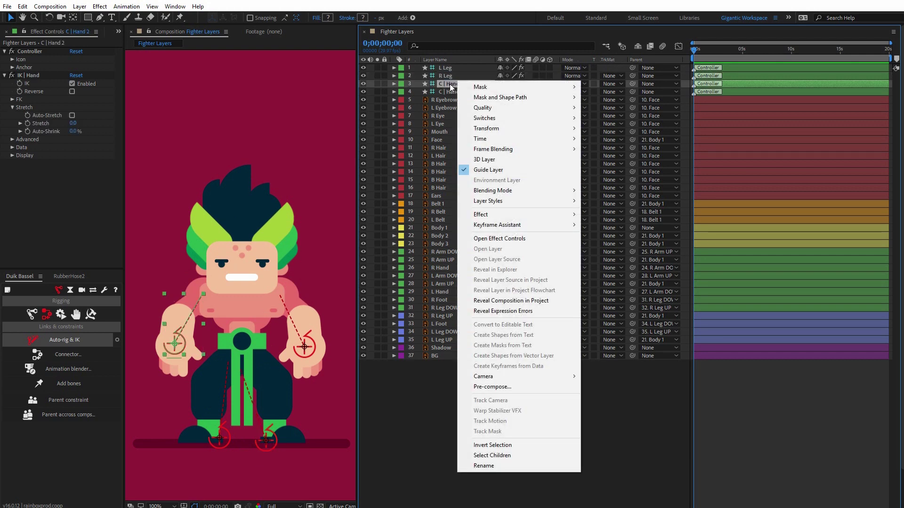
left_click(494, 465)
key("BackSpace")
type("L Arm")
key("Return")
right_click(448, 93)
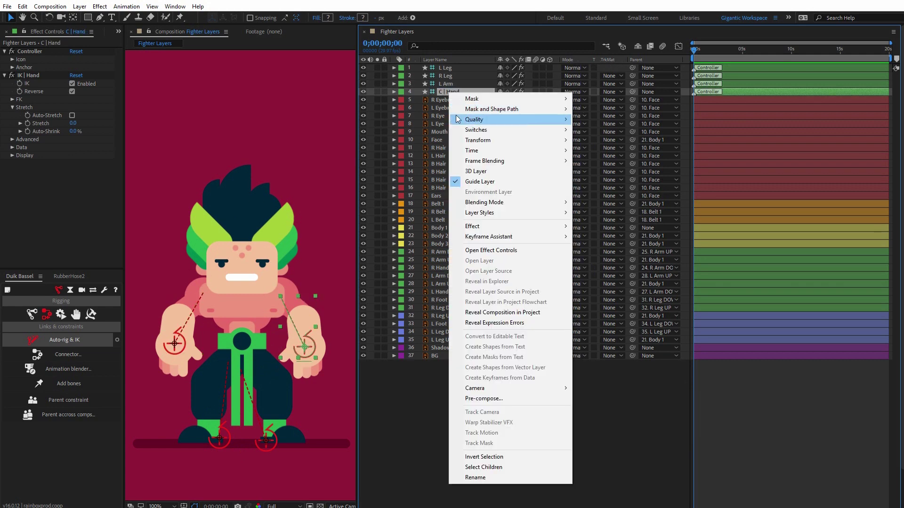
left_click(475, 477)
type("R Arm")
key("Return")
left_click(448, 99)
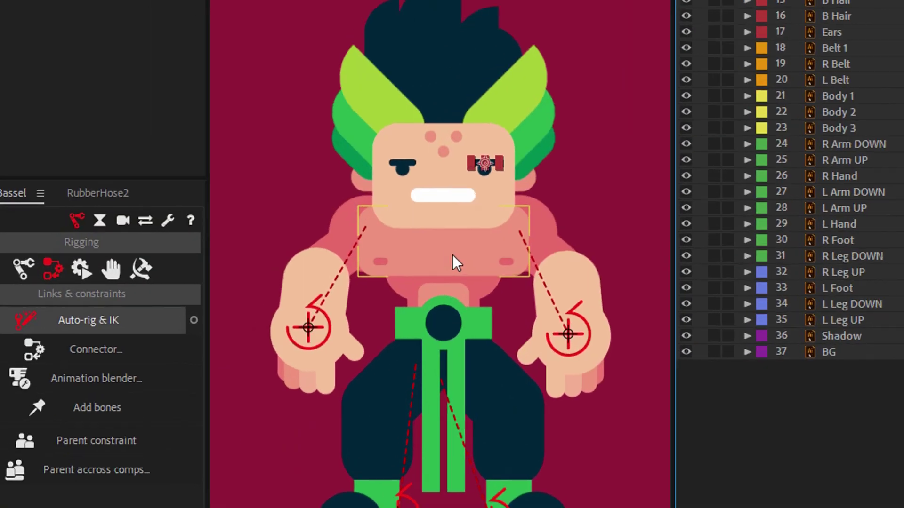
Step: Drag Body 1 up and down to test that the limb rigs follow
left_click(247, 307)
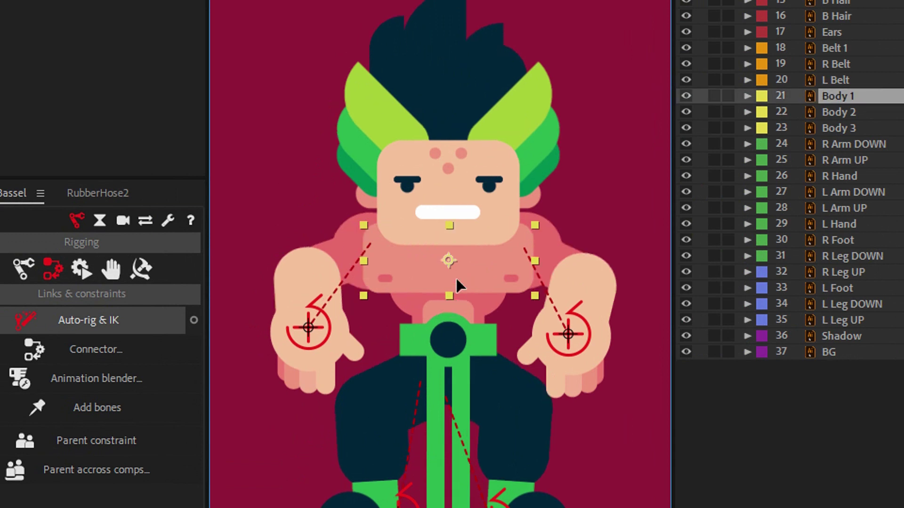
left_click_drag(459, 285, 481, 288)
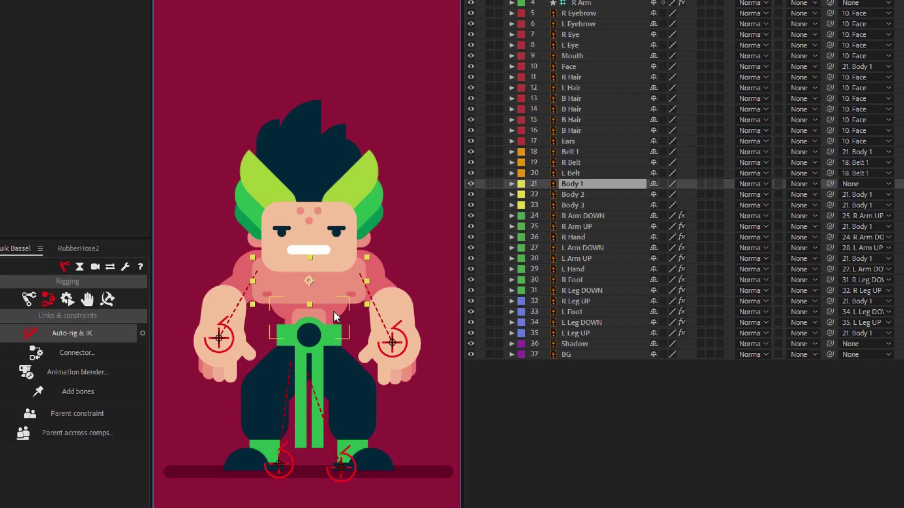
left_click(557, 425)
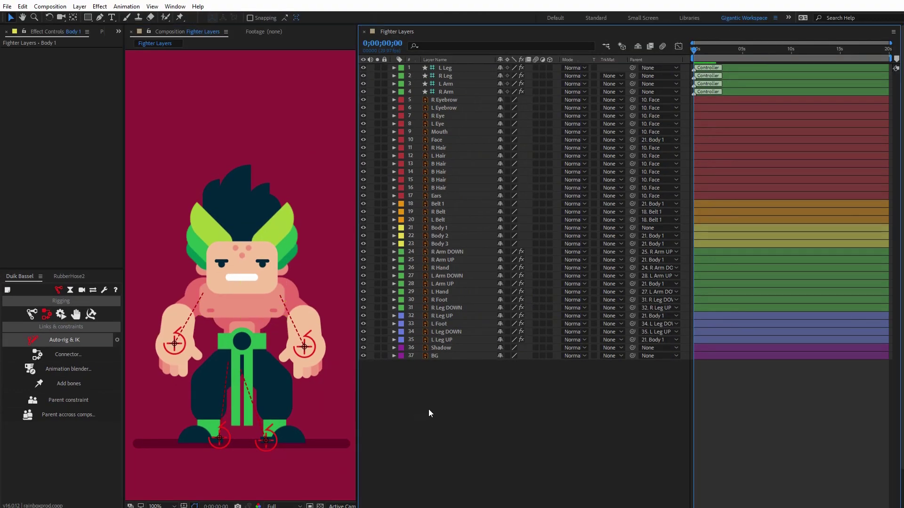
Step: Key Body 1's Position from 964.0, 593.2 down to 964.0, 619.2 at 0;00;00;25
left_click(438, 230)
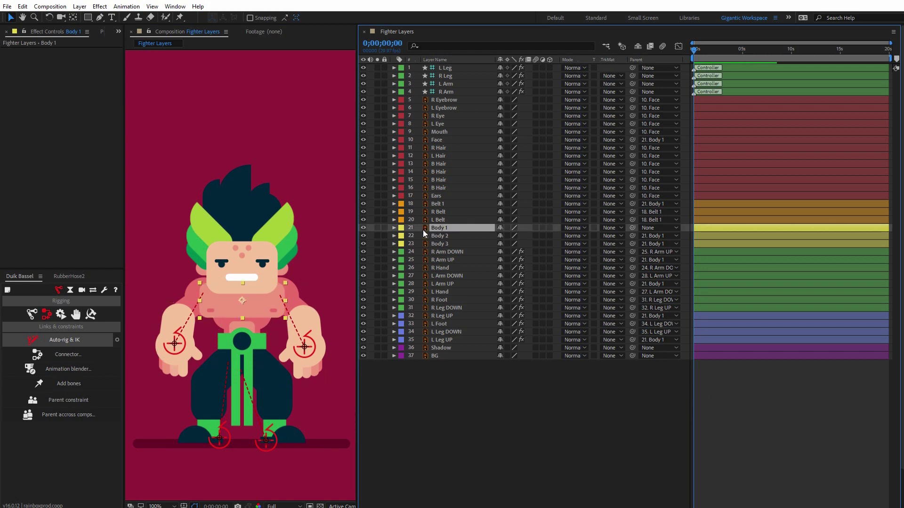
key("p")
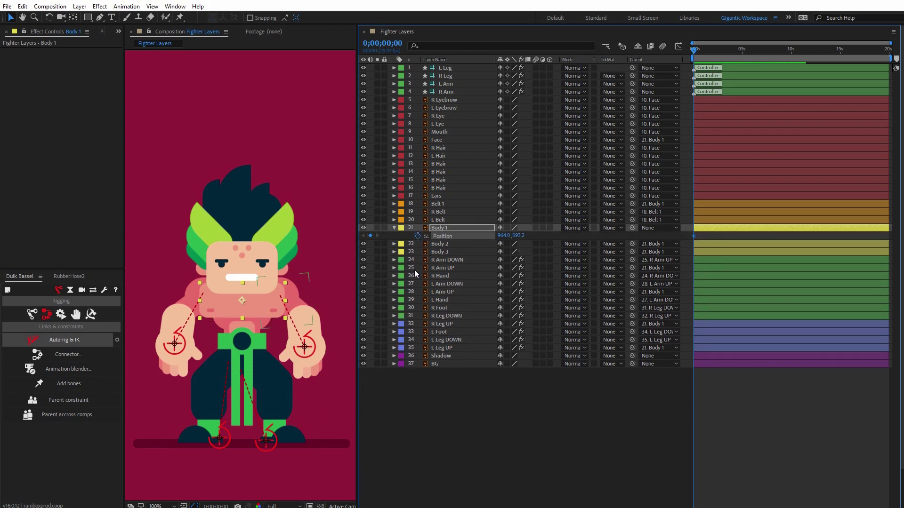
left_click(704, 49)
left_click(701, 49)
left_click_drag(260, 299, 259, 312)
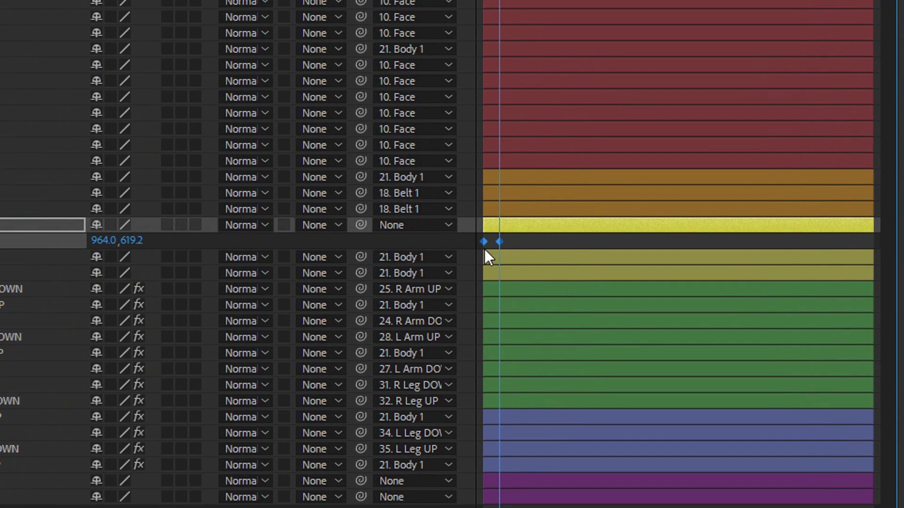
Step: Easy Ease the keys, add loopOut("pingpong") to Body 1's Position, and hide the four controllers
key("F9")
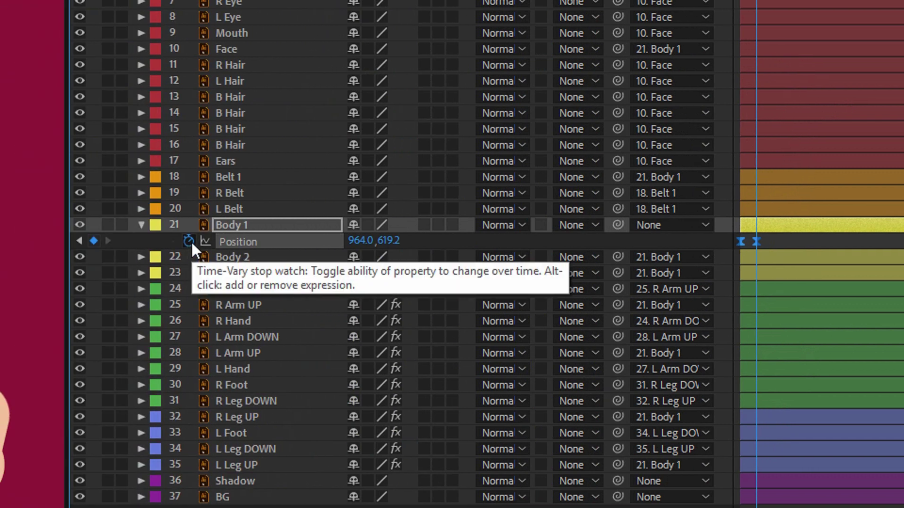
left_click(189, 241, "alt")
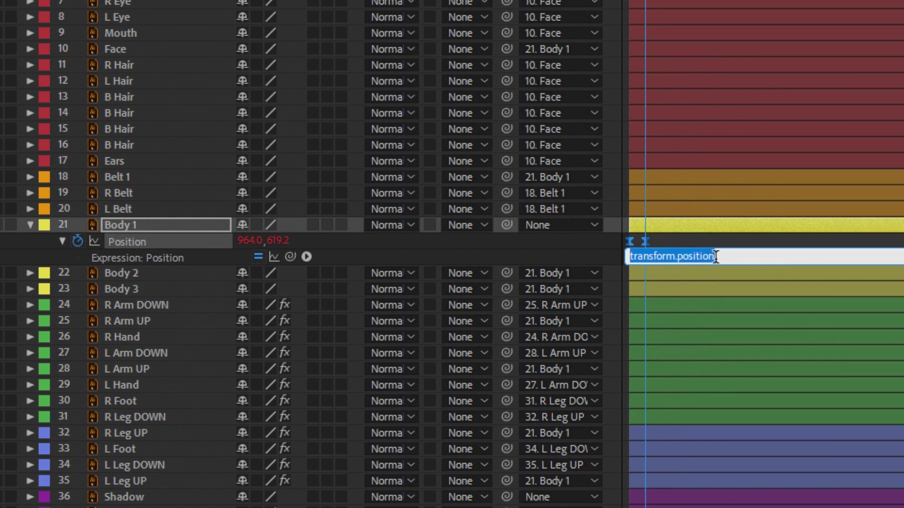
type("l")
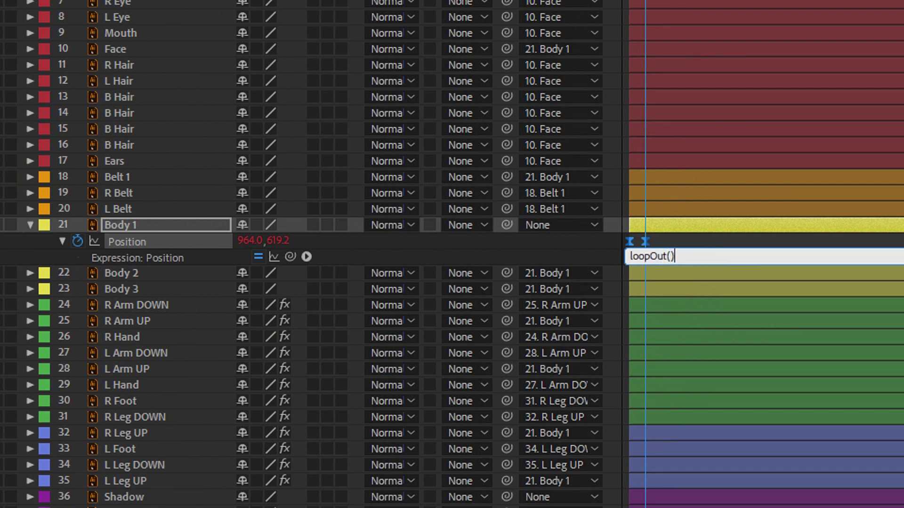
type("oopOut(\"pingpong")
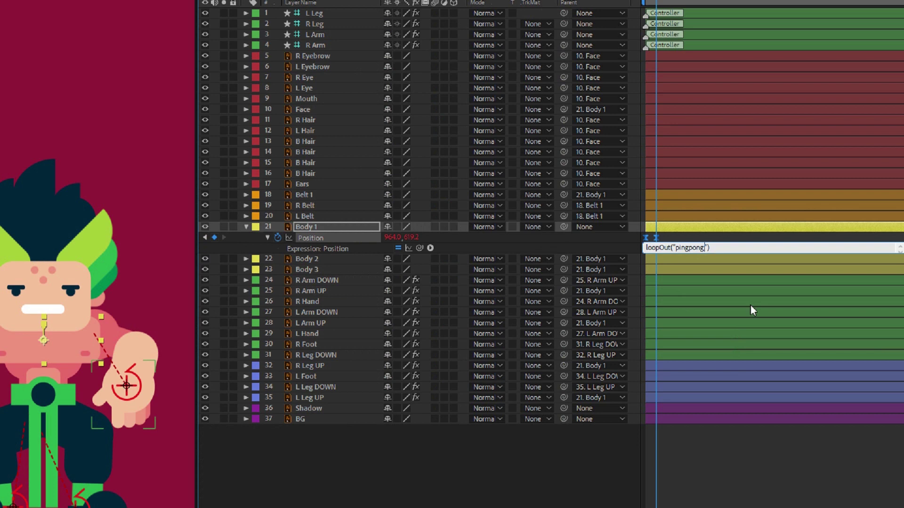
left_click(484, 395)
left_click_drag(363, 68, 363, 94)
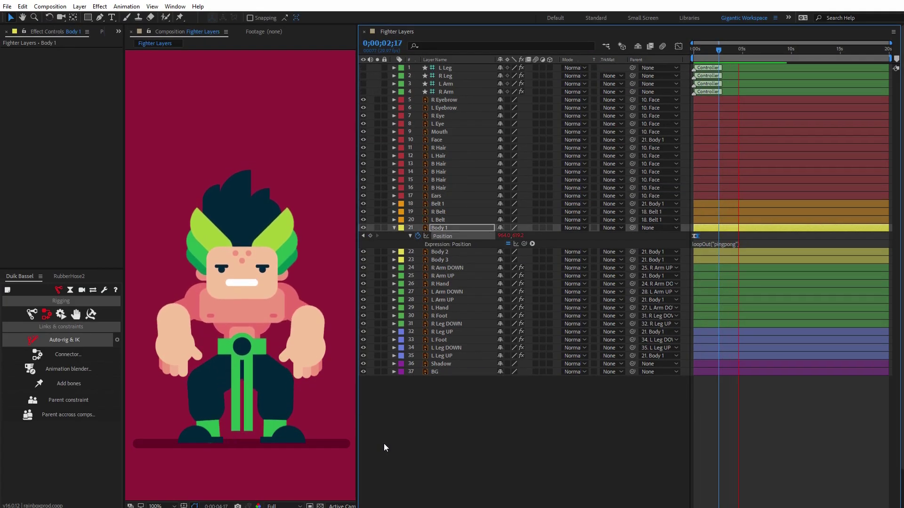